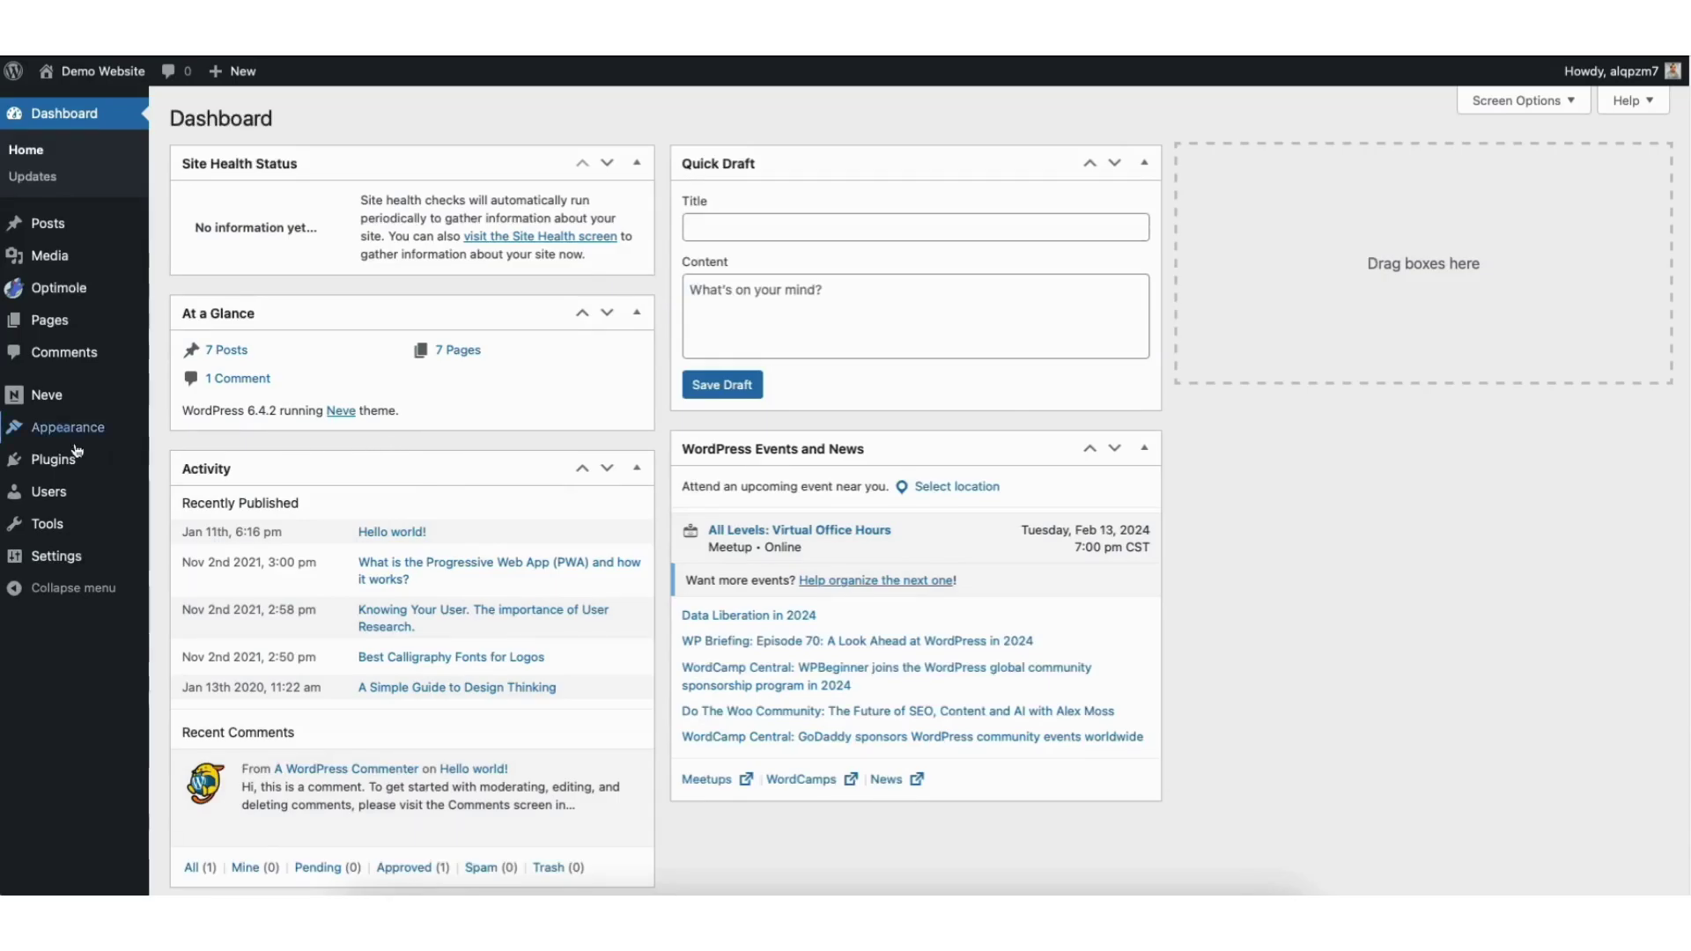
# Search Add New Plugin for 'easy google fonts' and install the Easy Google Fonts plugin.
pyautogui.moveTo(63, 466)
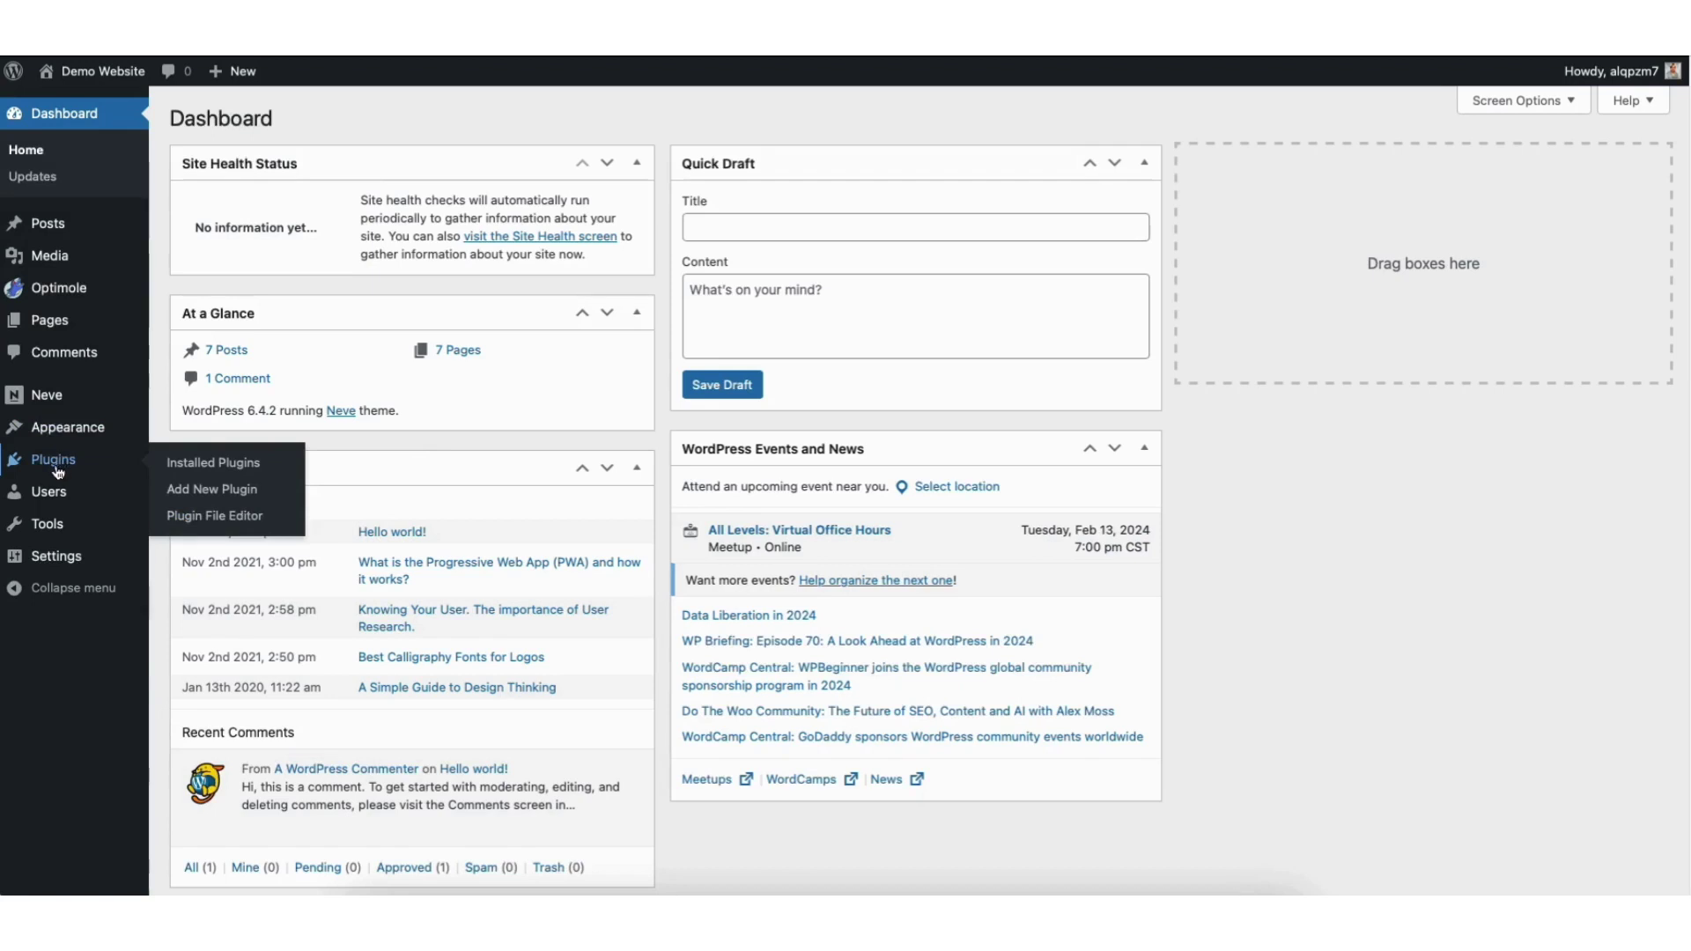
pyautogui.click(207, 491)
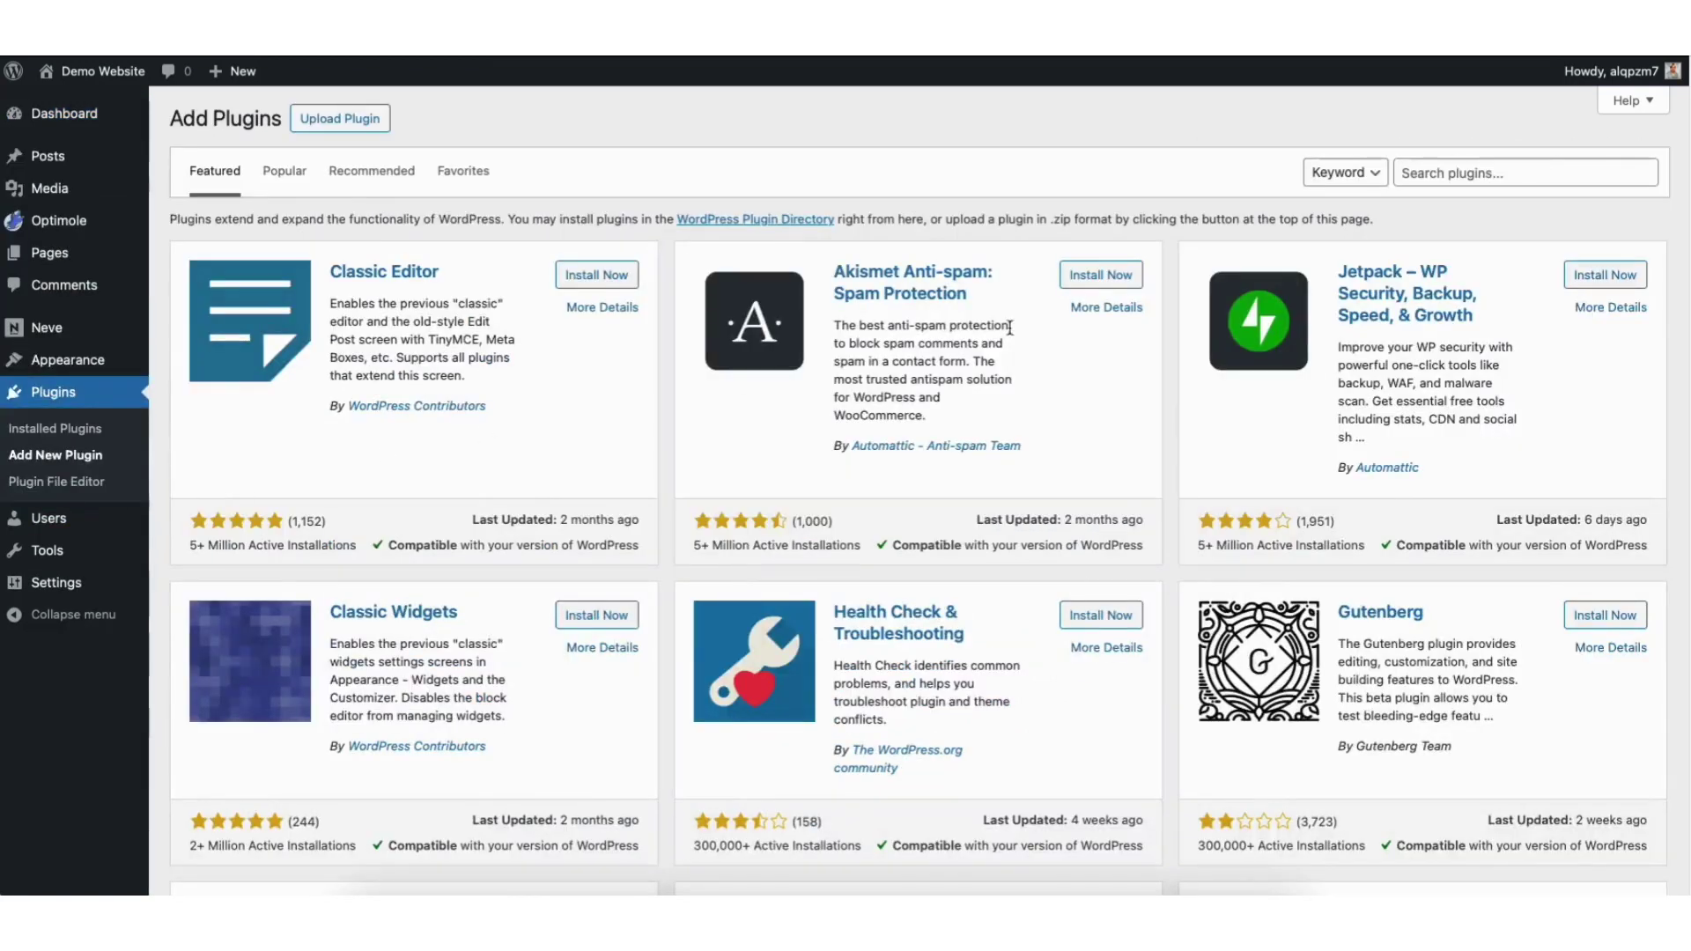
pyautogui.click(1435, 170)
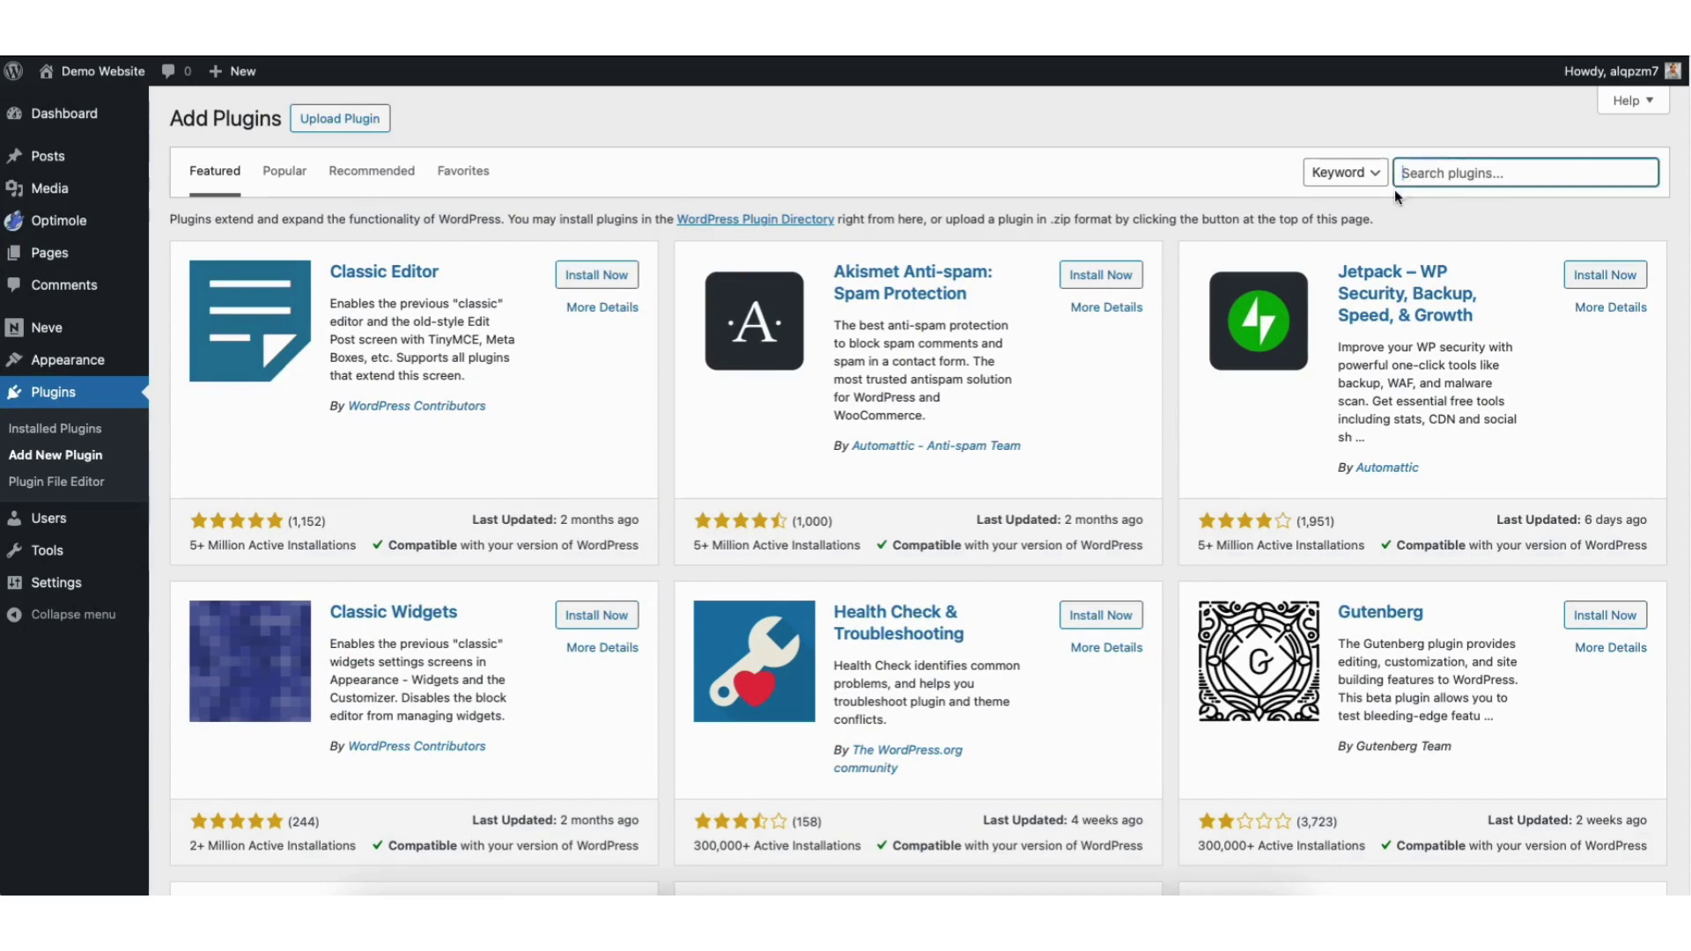
pyautogui.write('easy google fonts')
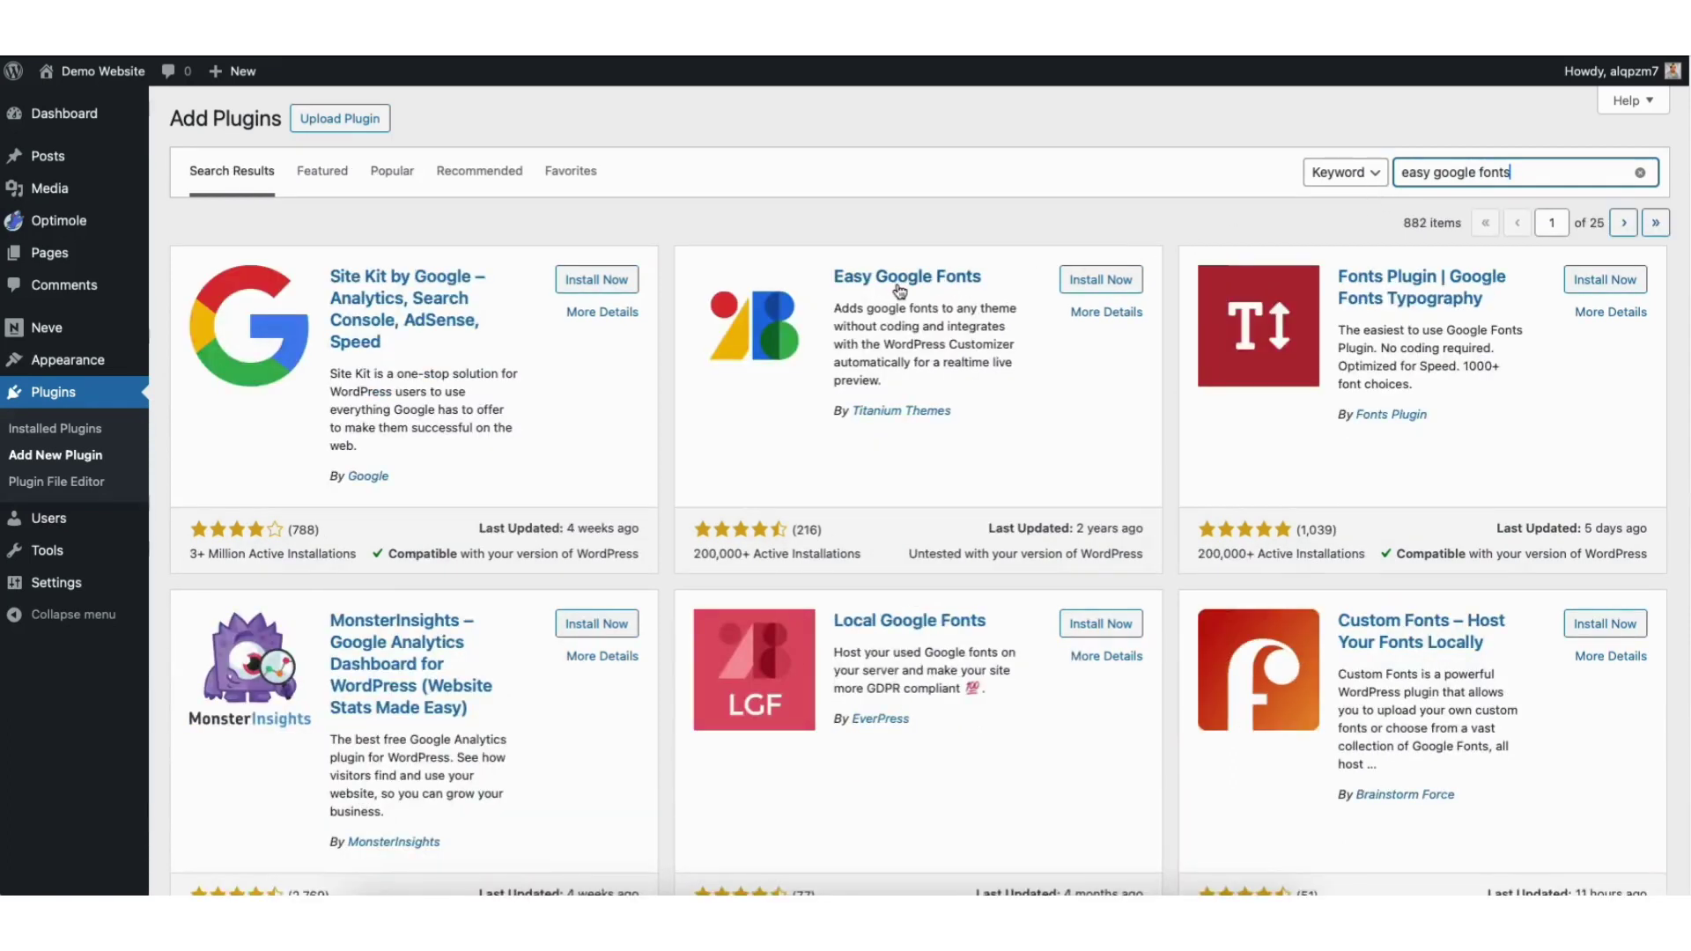
pyautogui.click(1081, 283)
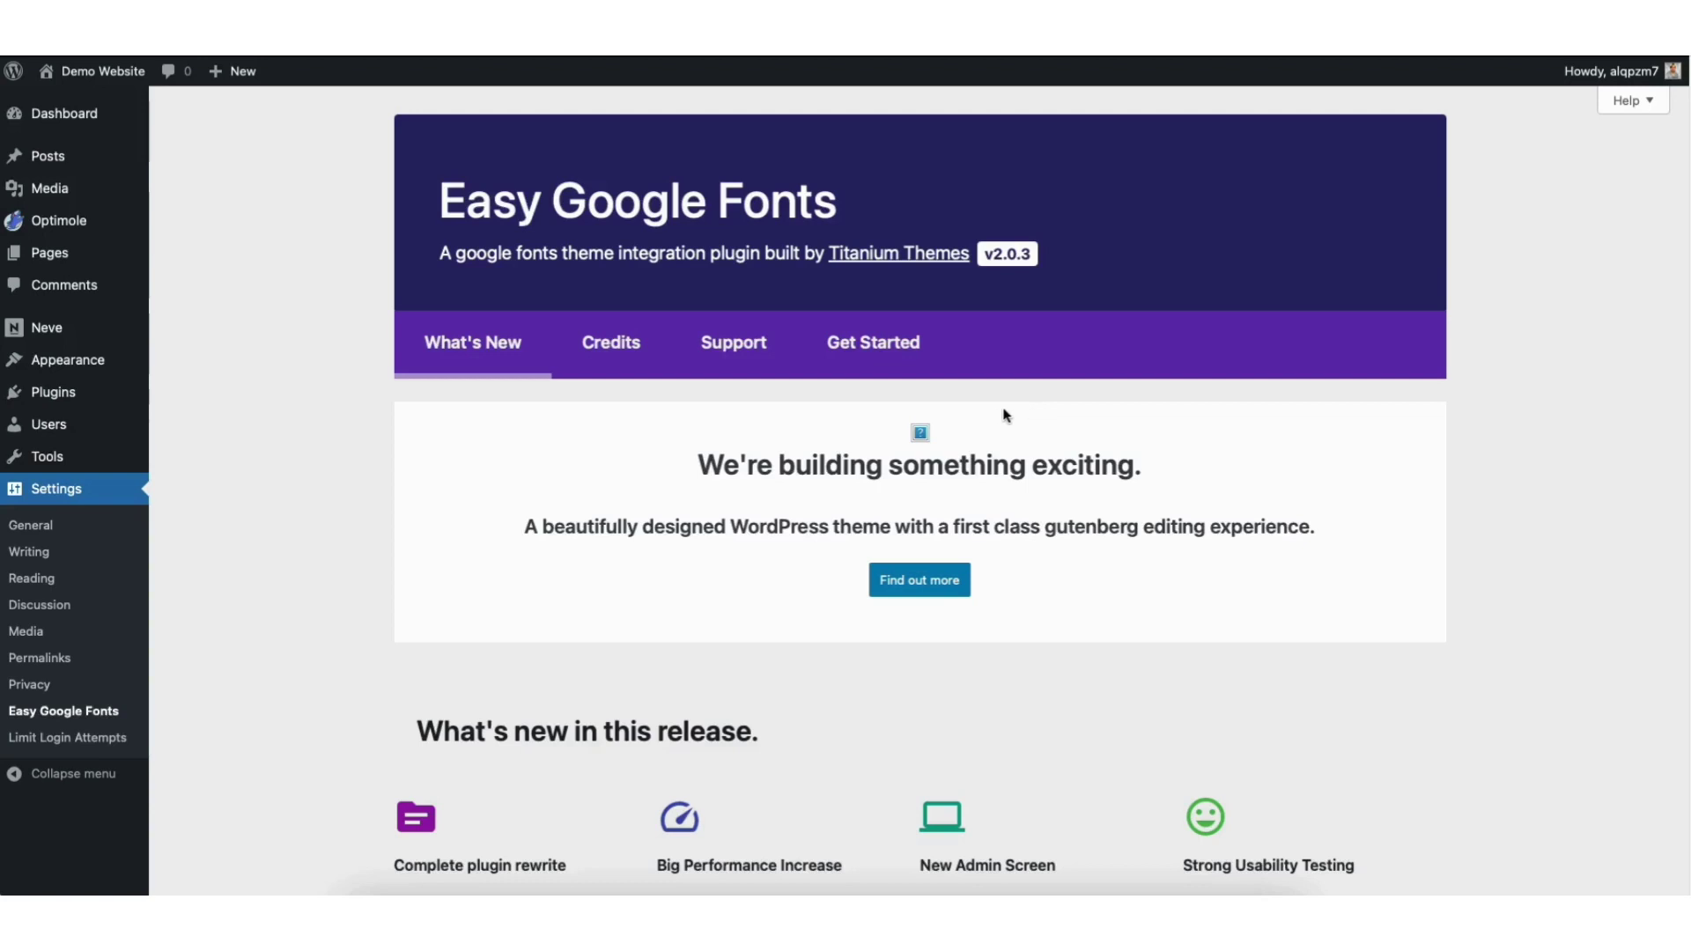
# Launch the live Customizer from the Appearance menu.
pyautogui.moveTo(64, 364)
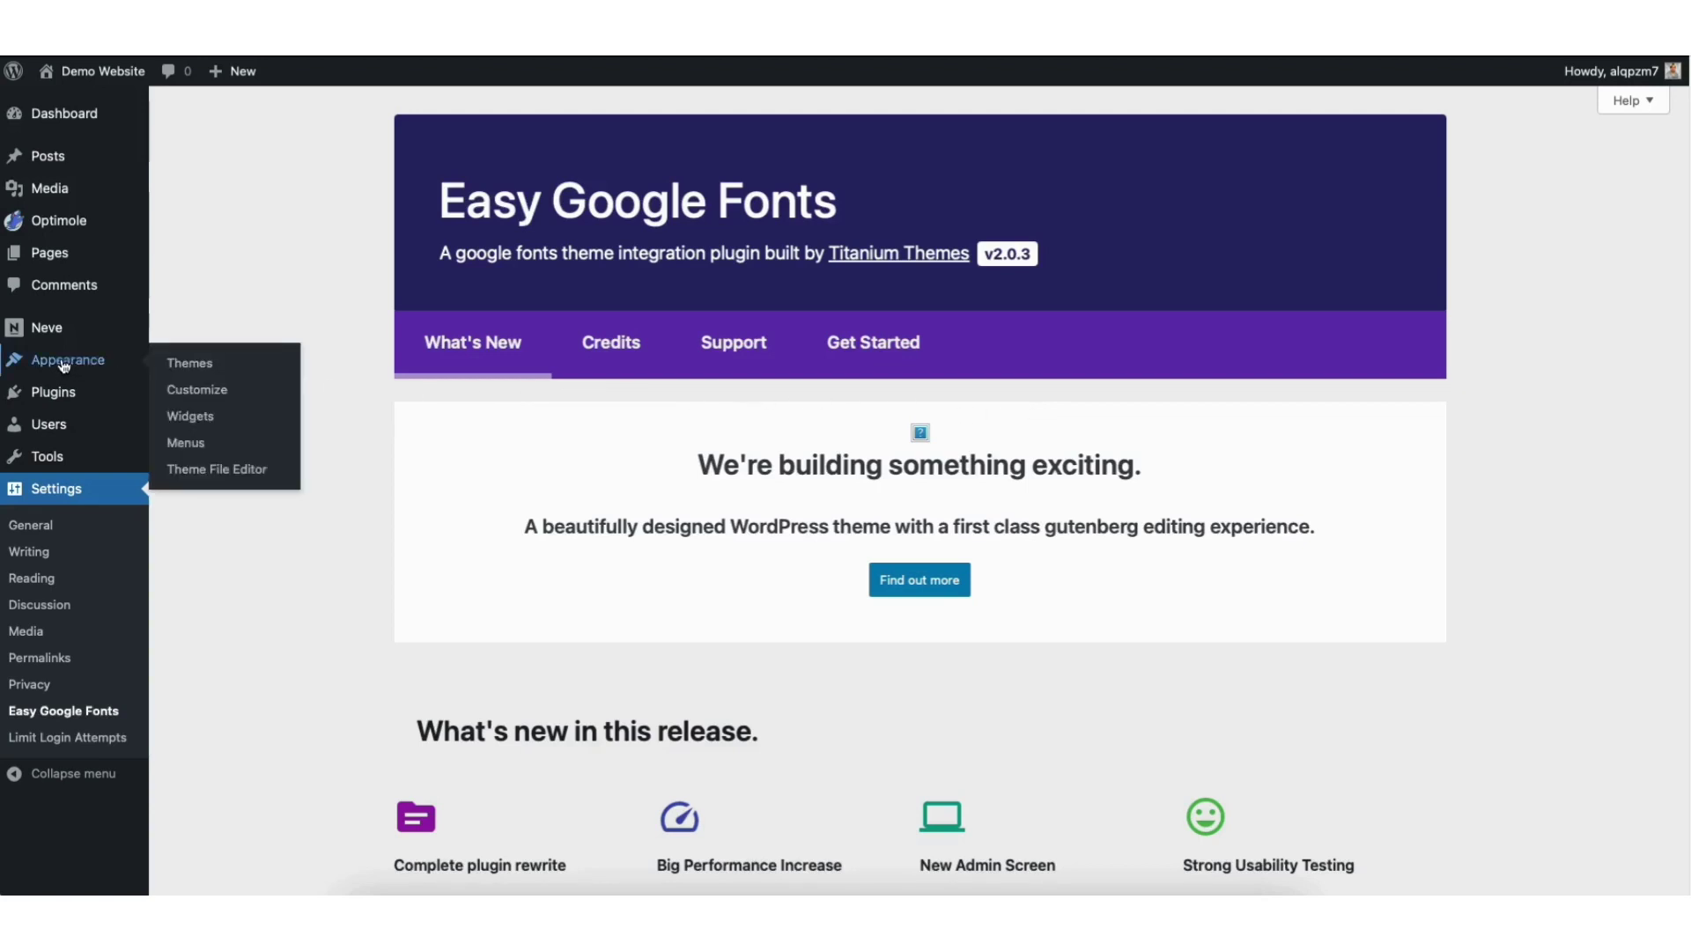
pyautogui.click(202, 399)
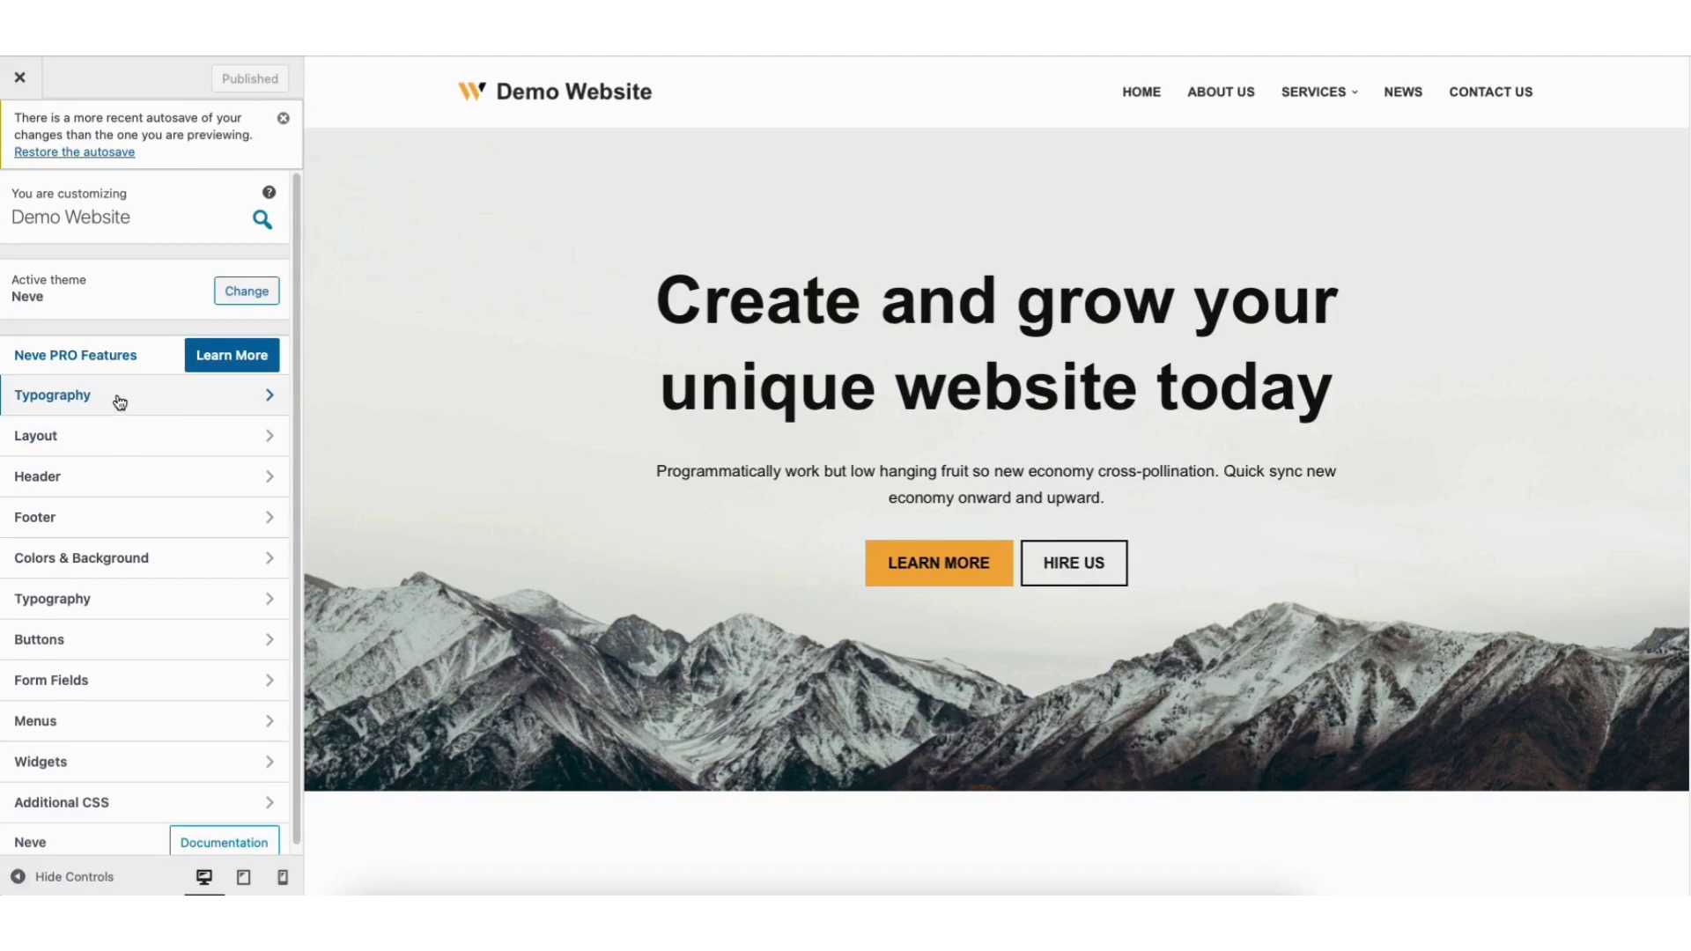
# Go to Typography > Default Typography and expand the Paragraphs font settings.
pyautogui.click(119, 402)
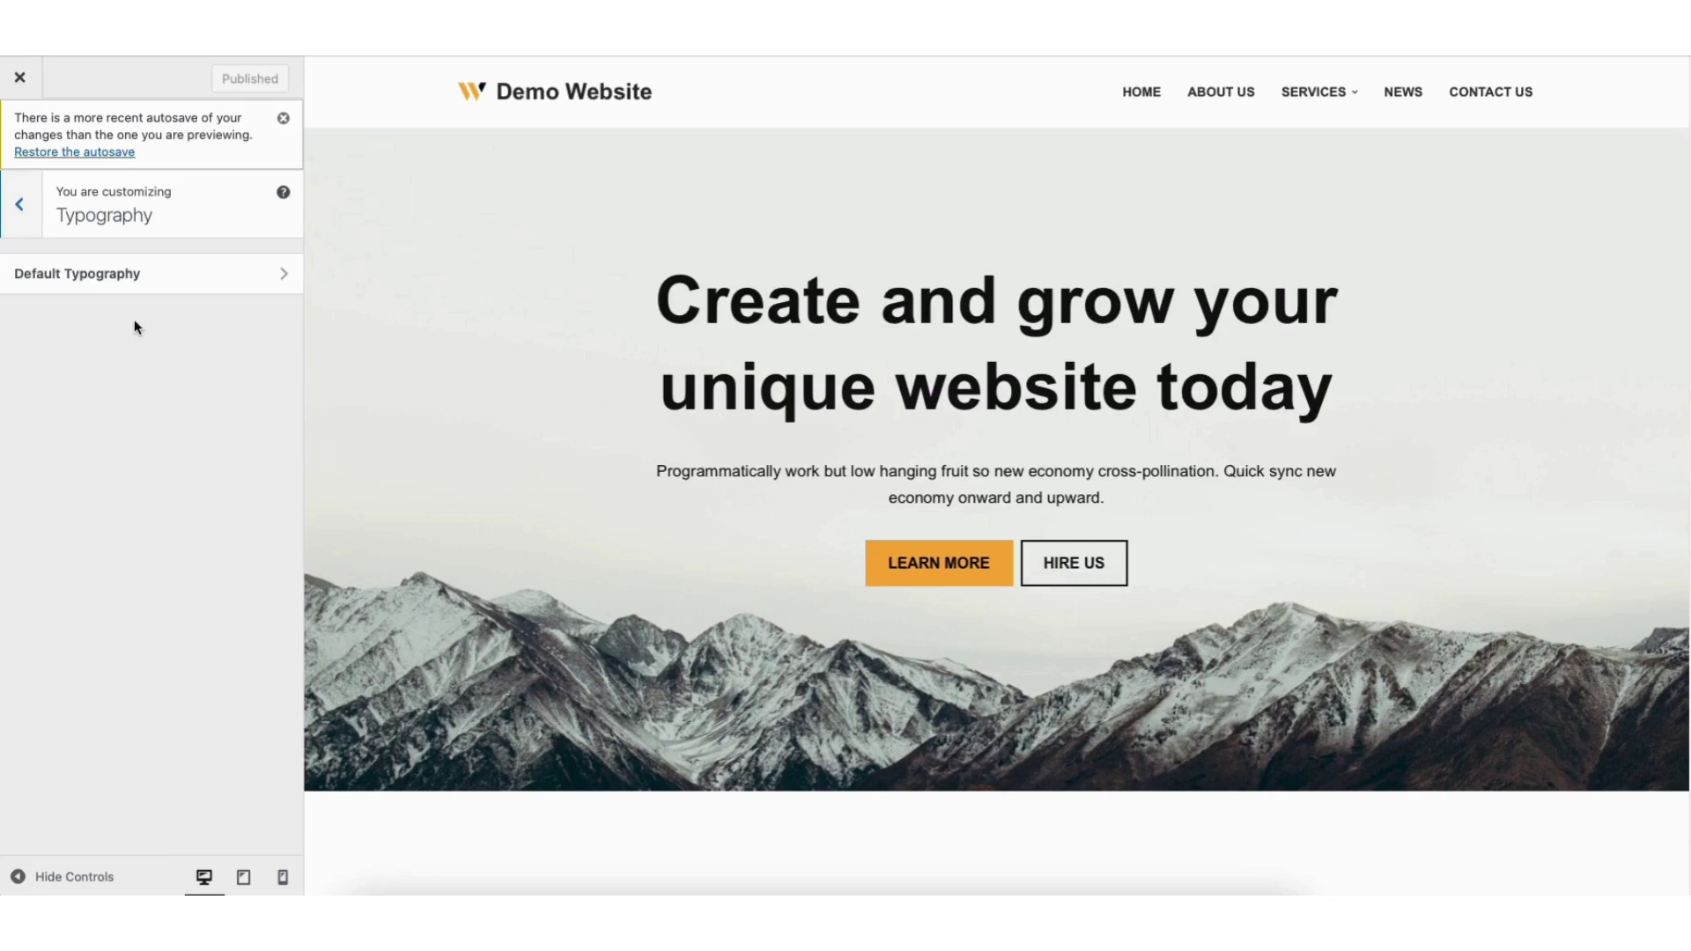
pyautogui.click(131, 273)
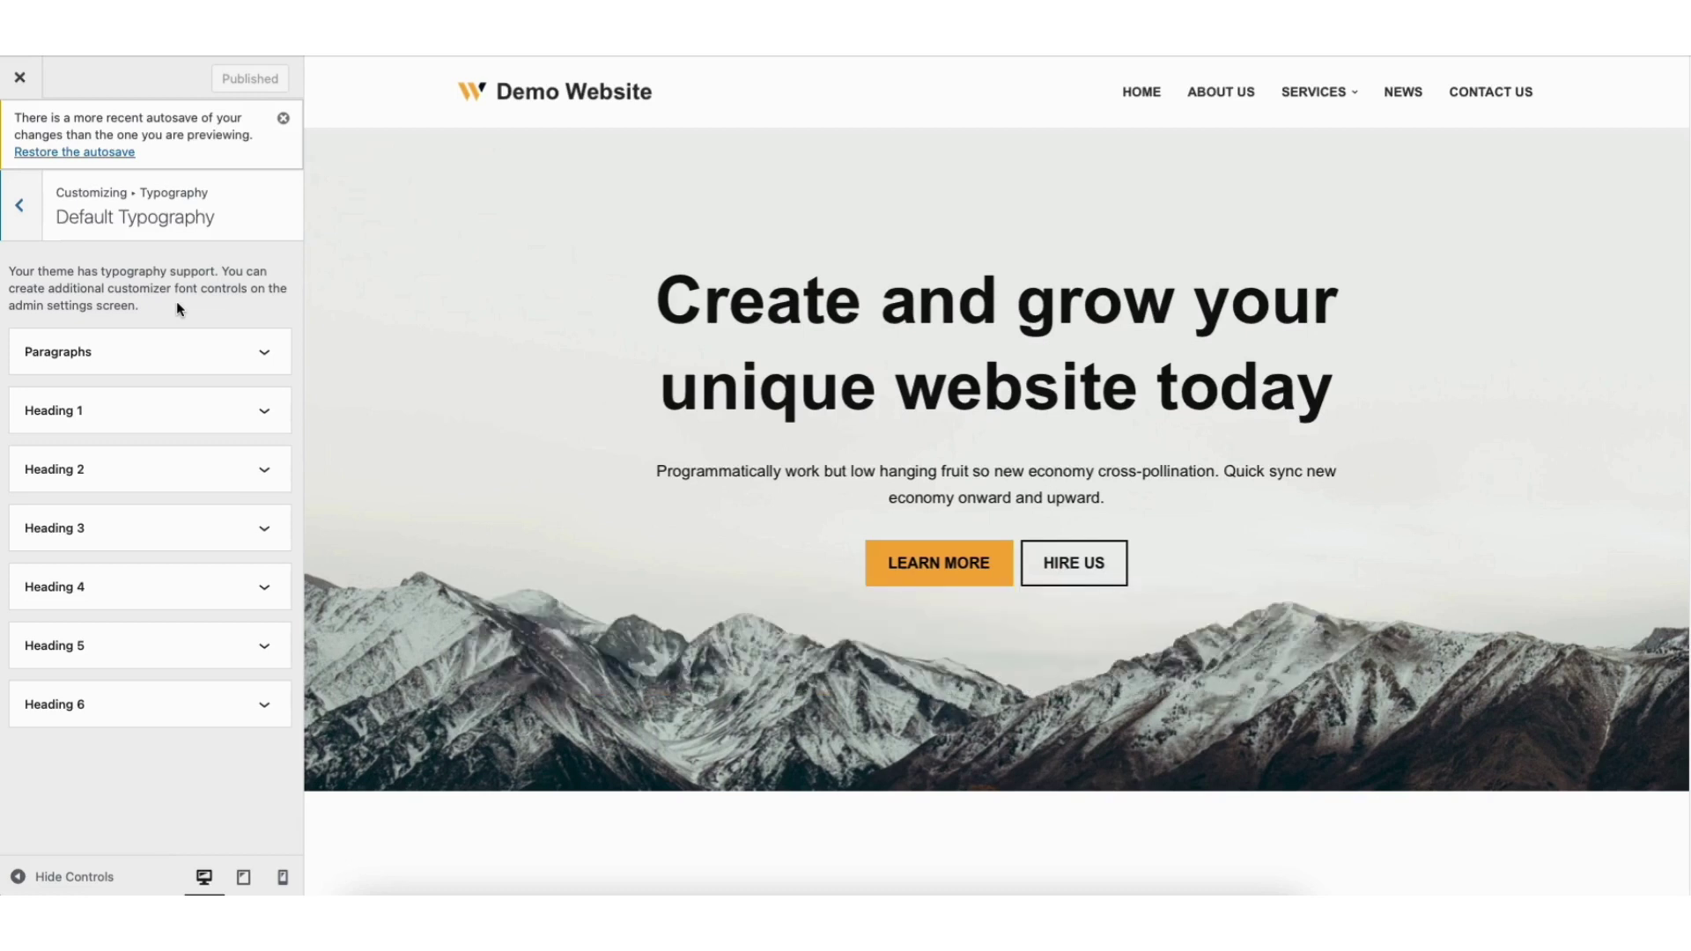
pyautogui.click(172, 361)
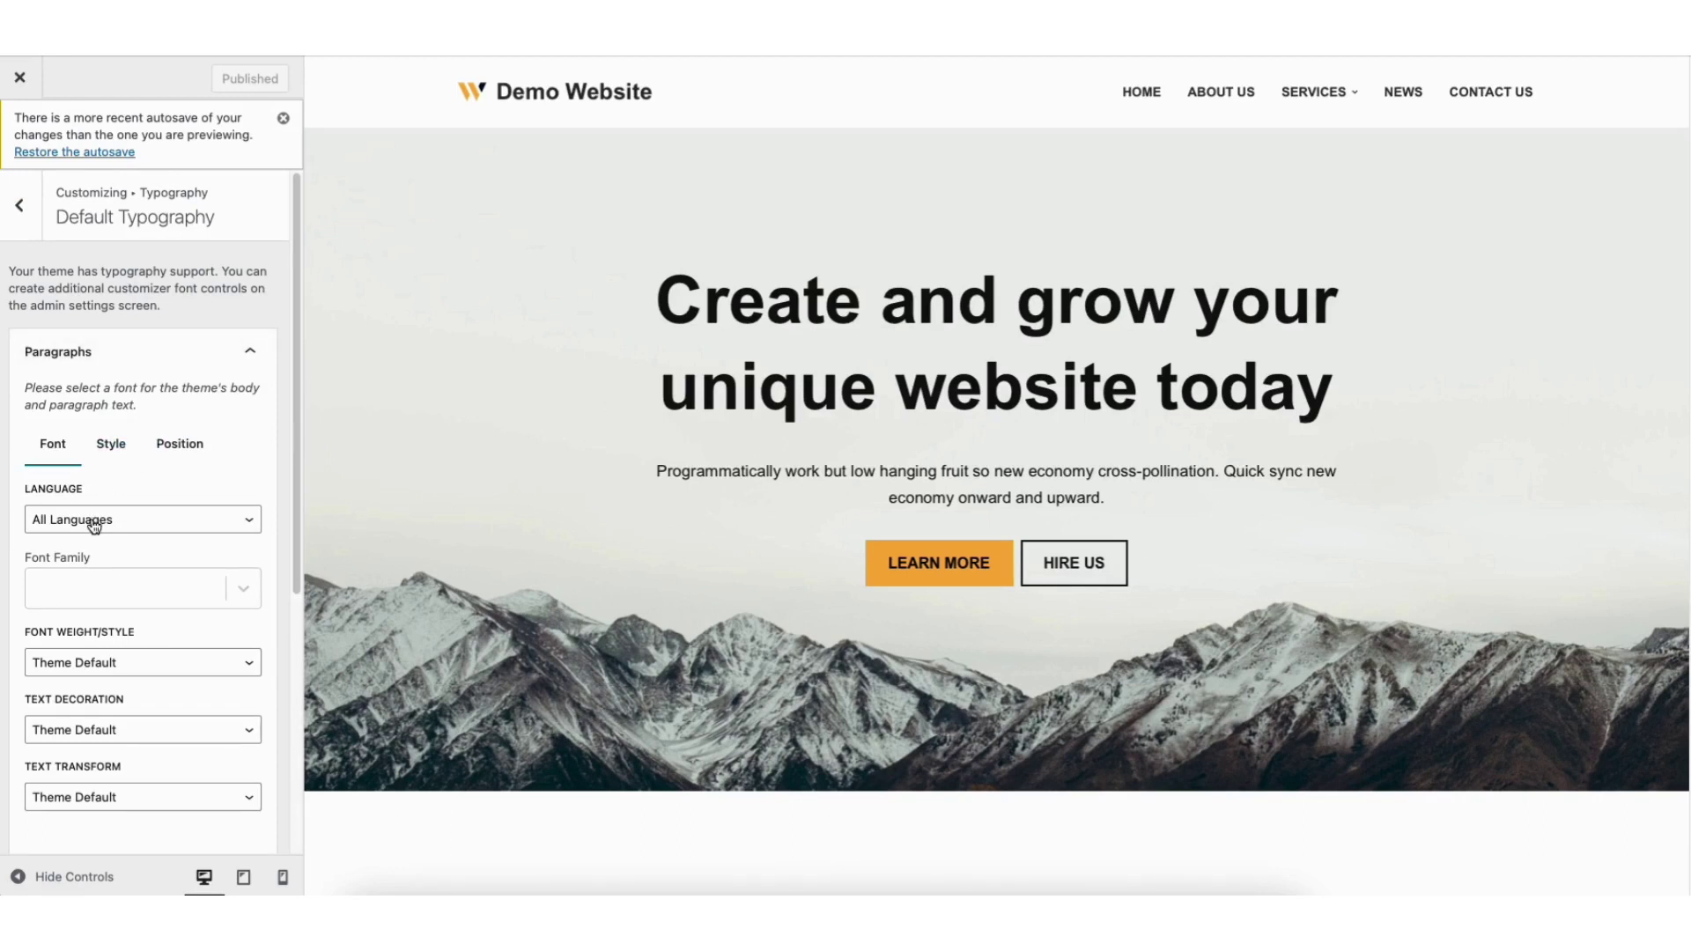
# Choose Manjari as the Paragraphs font family.
pyautogui.scroll(-3, 293, 445)
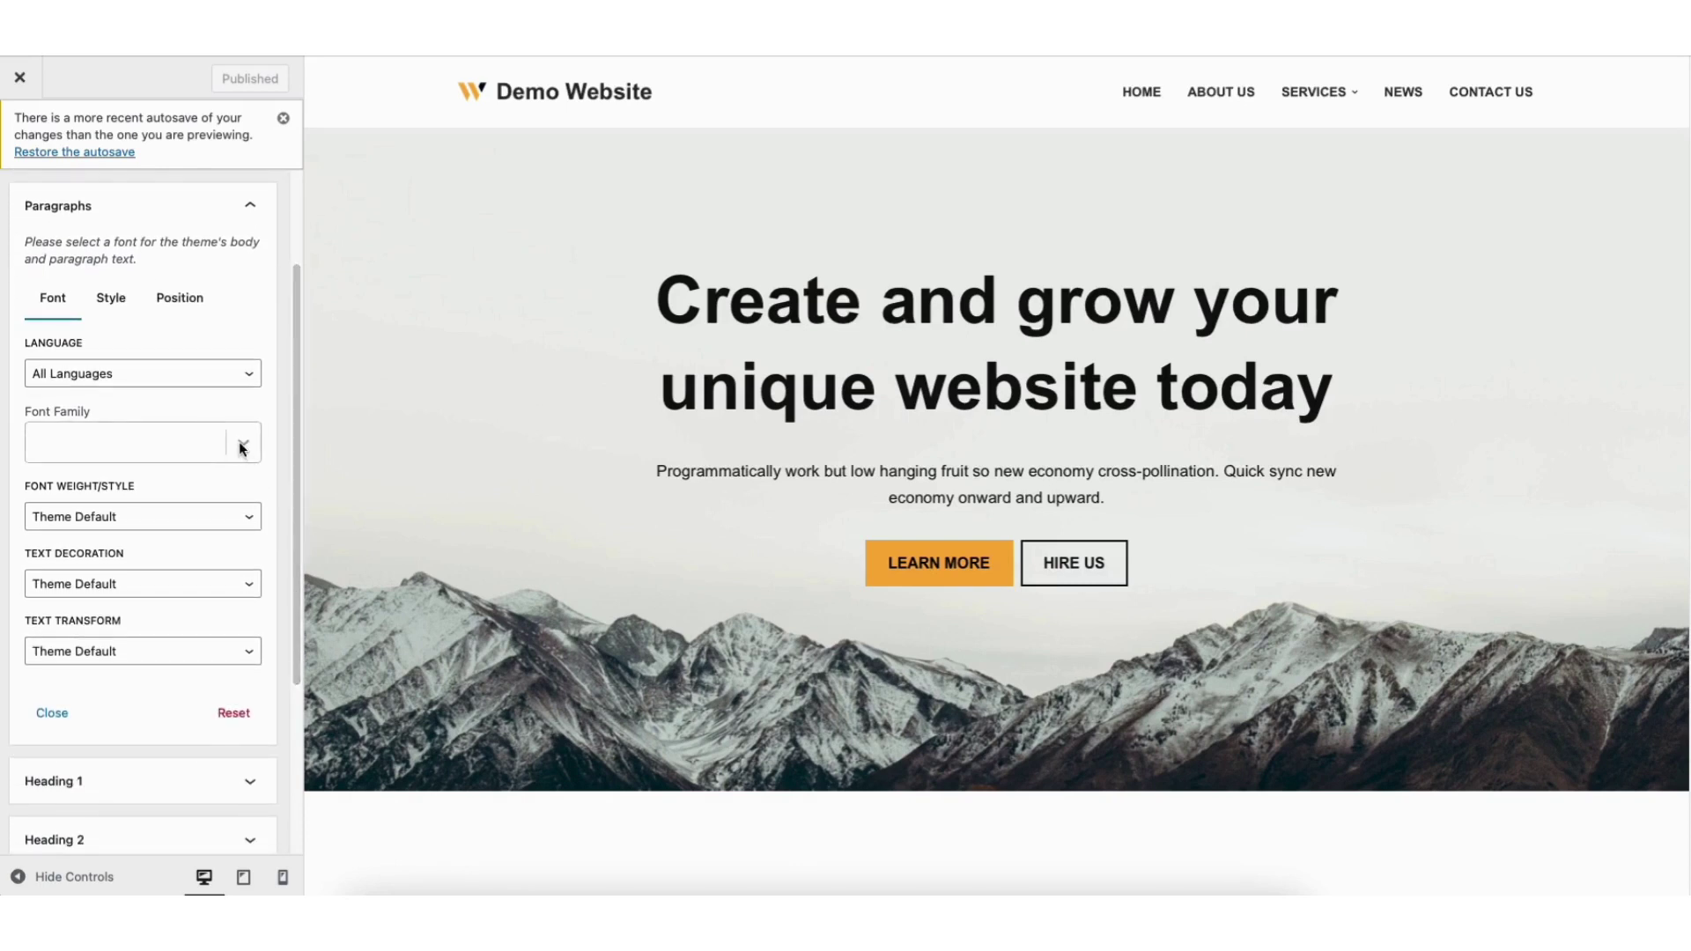
pyautogui.click(239, 445)
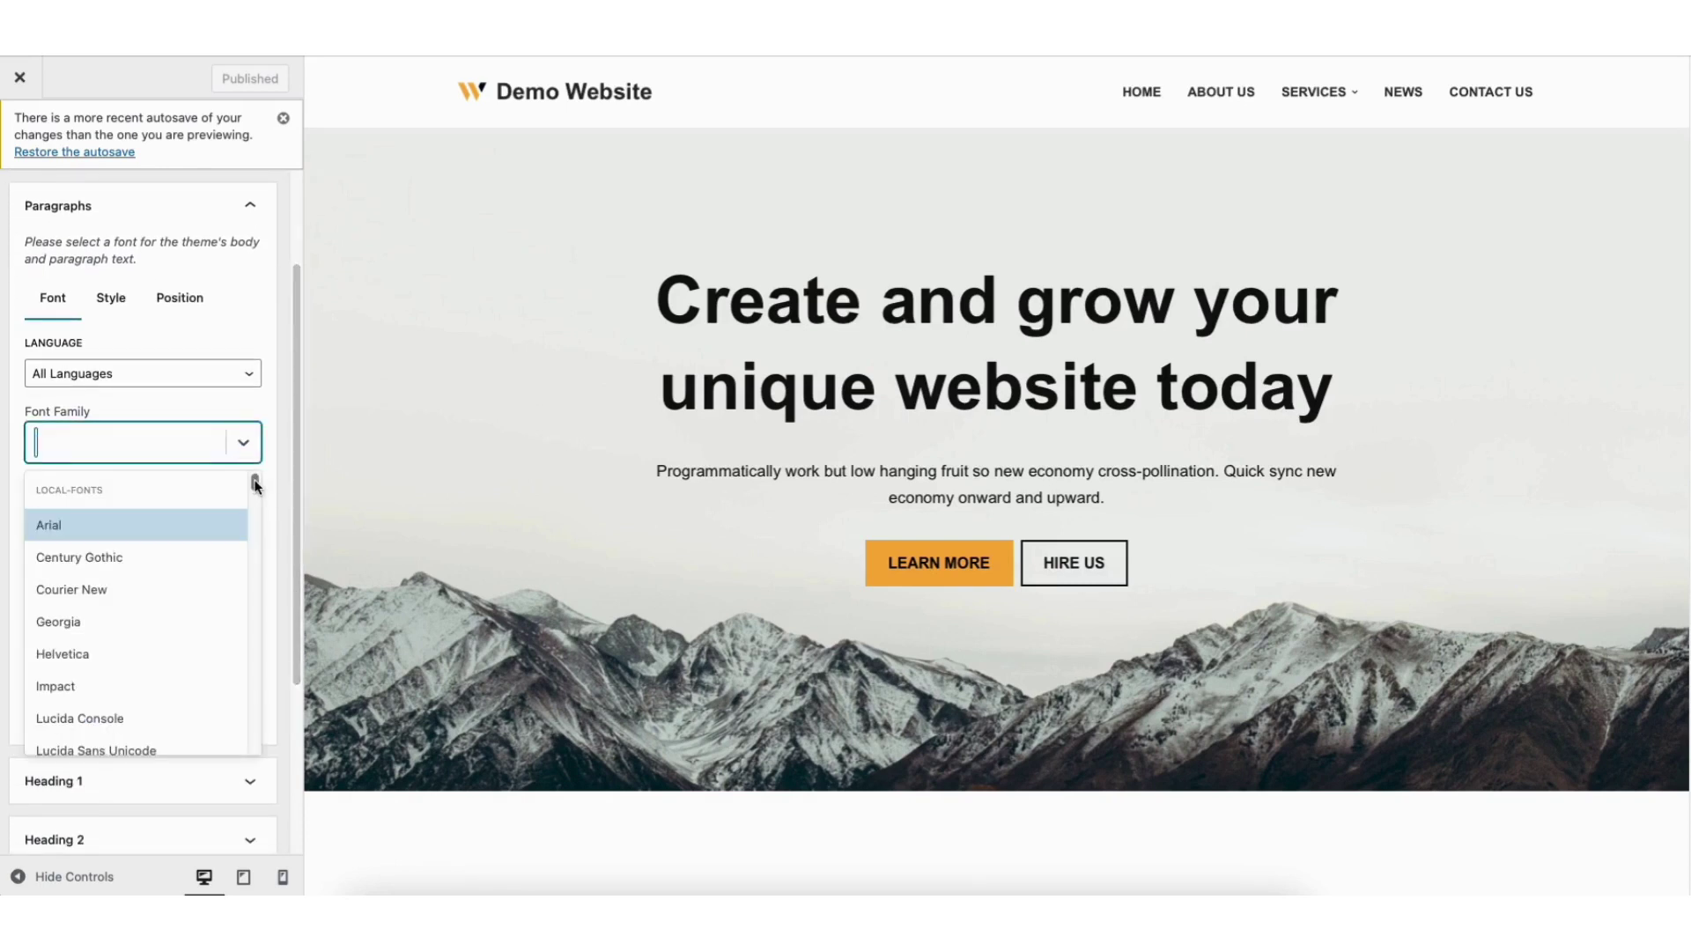
pyautogui.moveTo(254, 483); pyautogui.dragTo(258, 531)
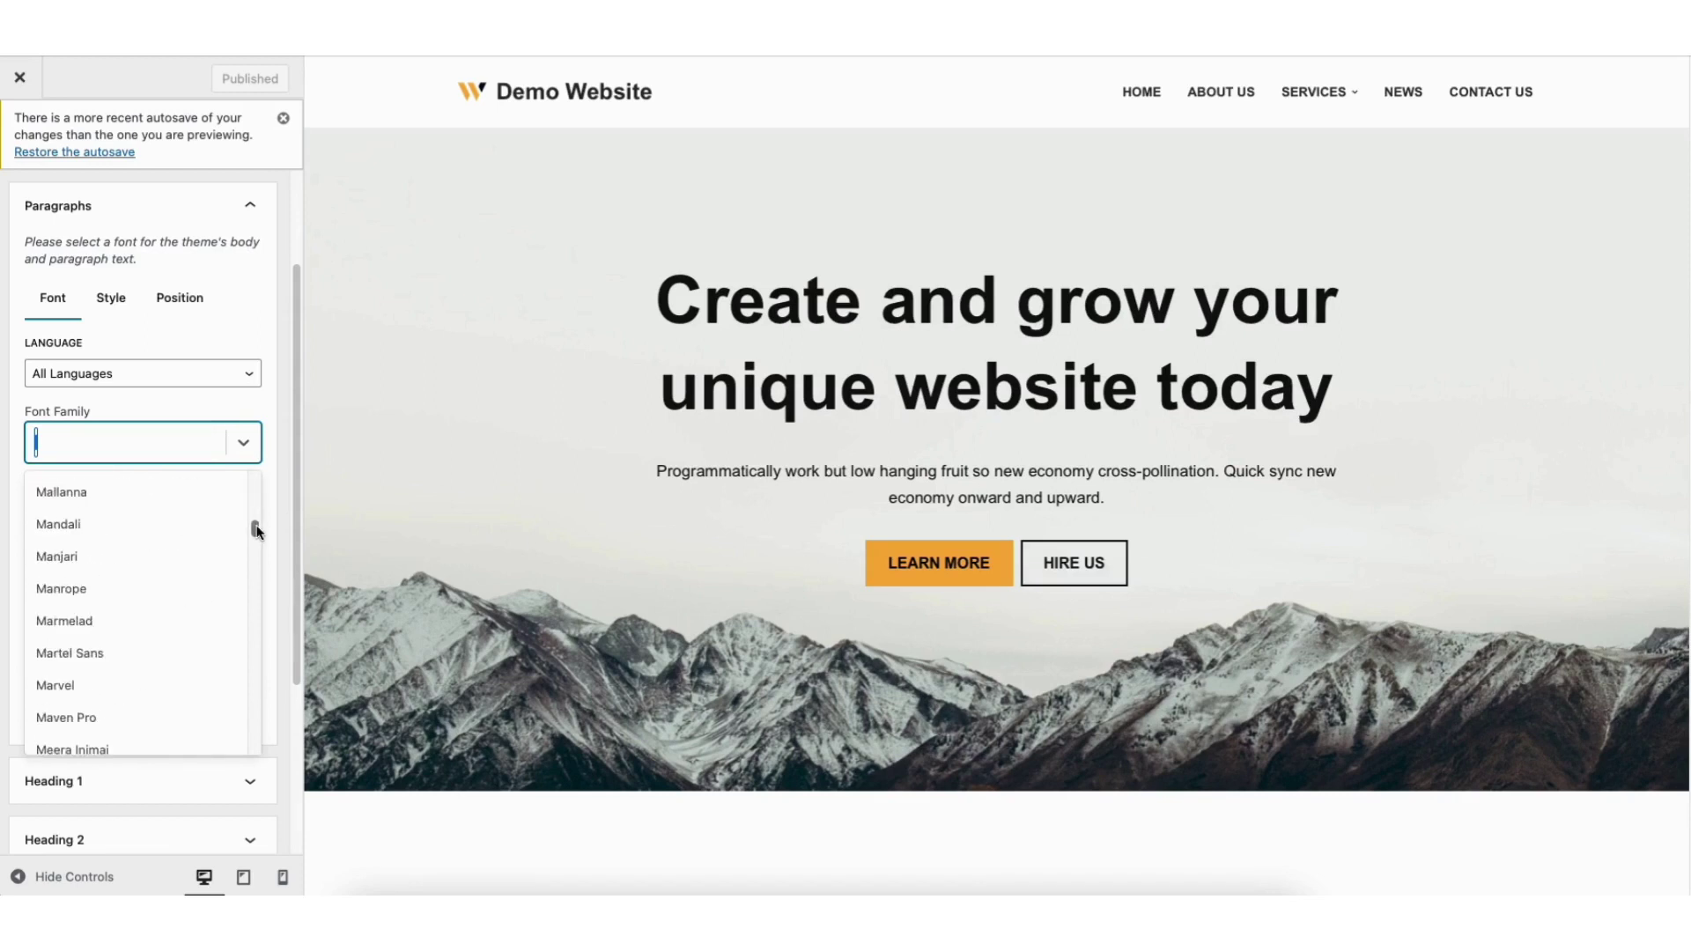
pyautogui.click(109, 553)
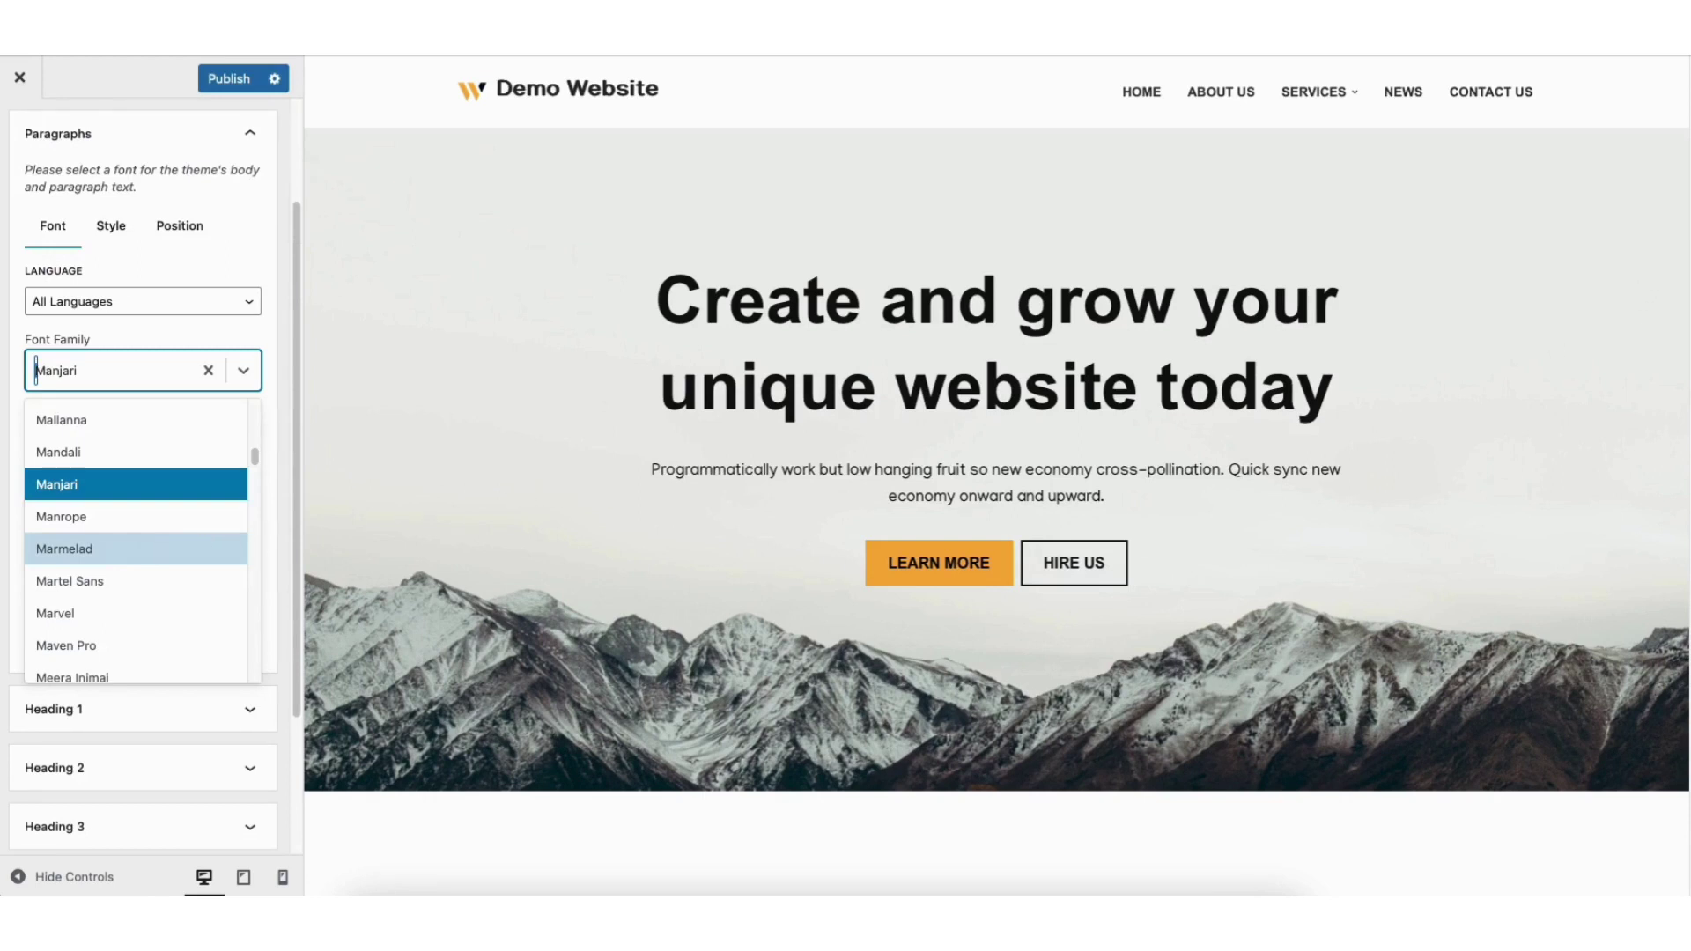
pyautogui.scroll(-6, 669, 410)
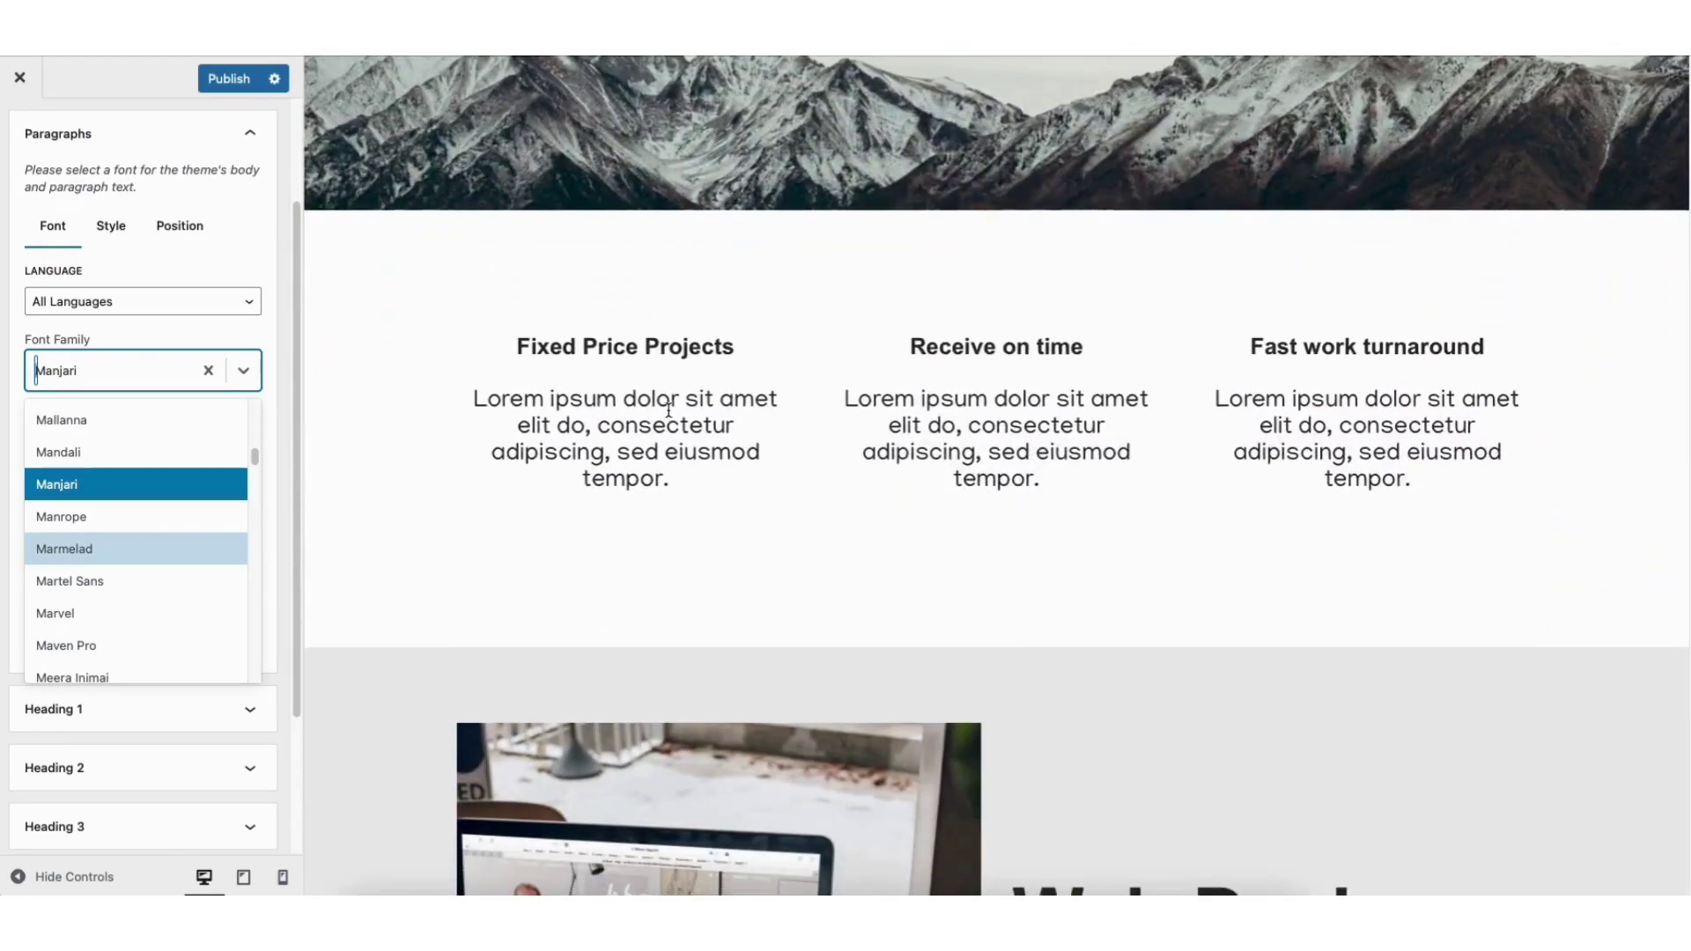
pyautogui.scroll(6, 1682, 277)
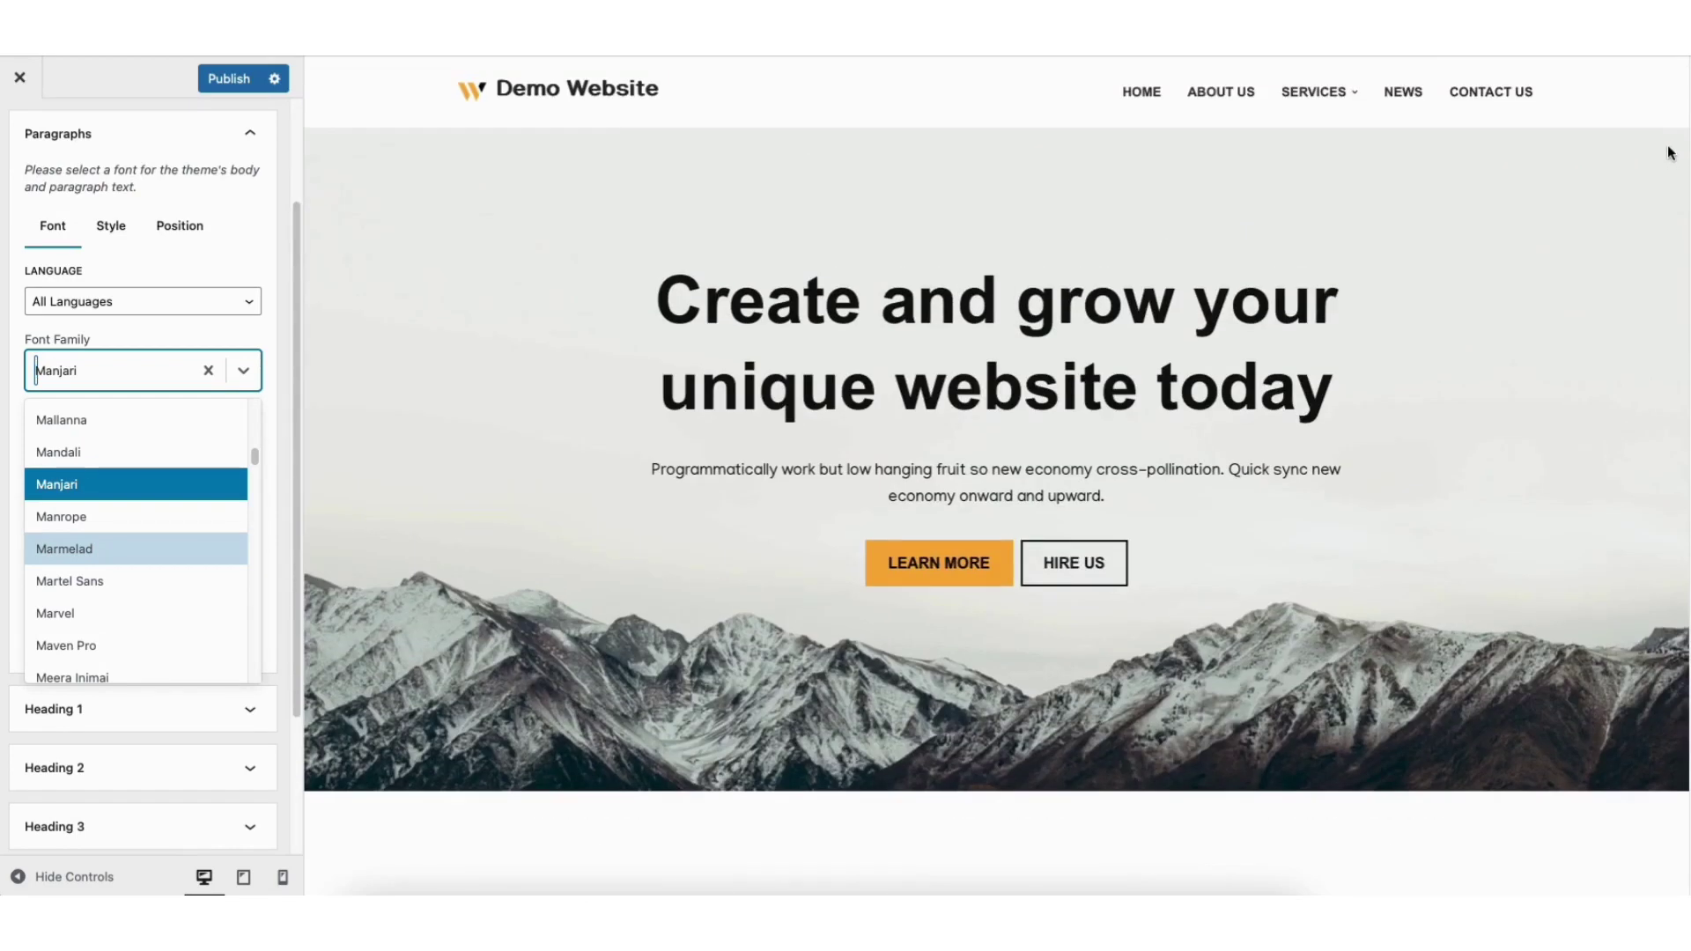
# Try paragraph font weight 100, then set it back to Regular.
pyautogui.click(280, 454)
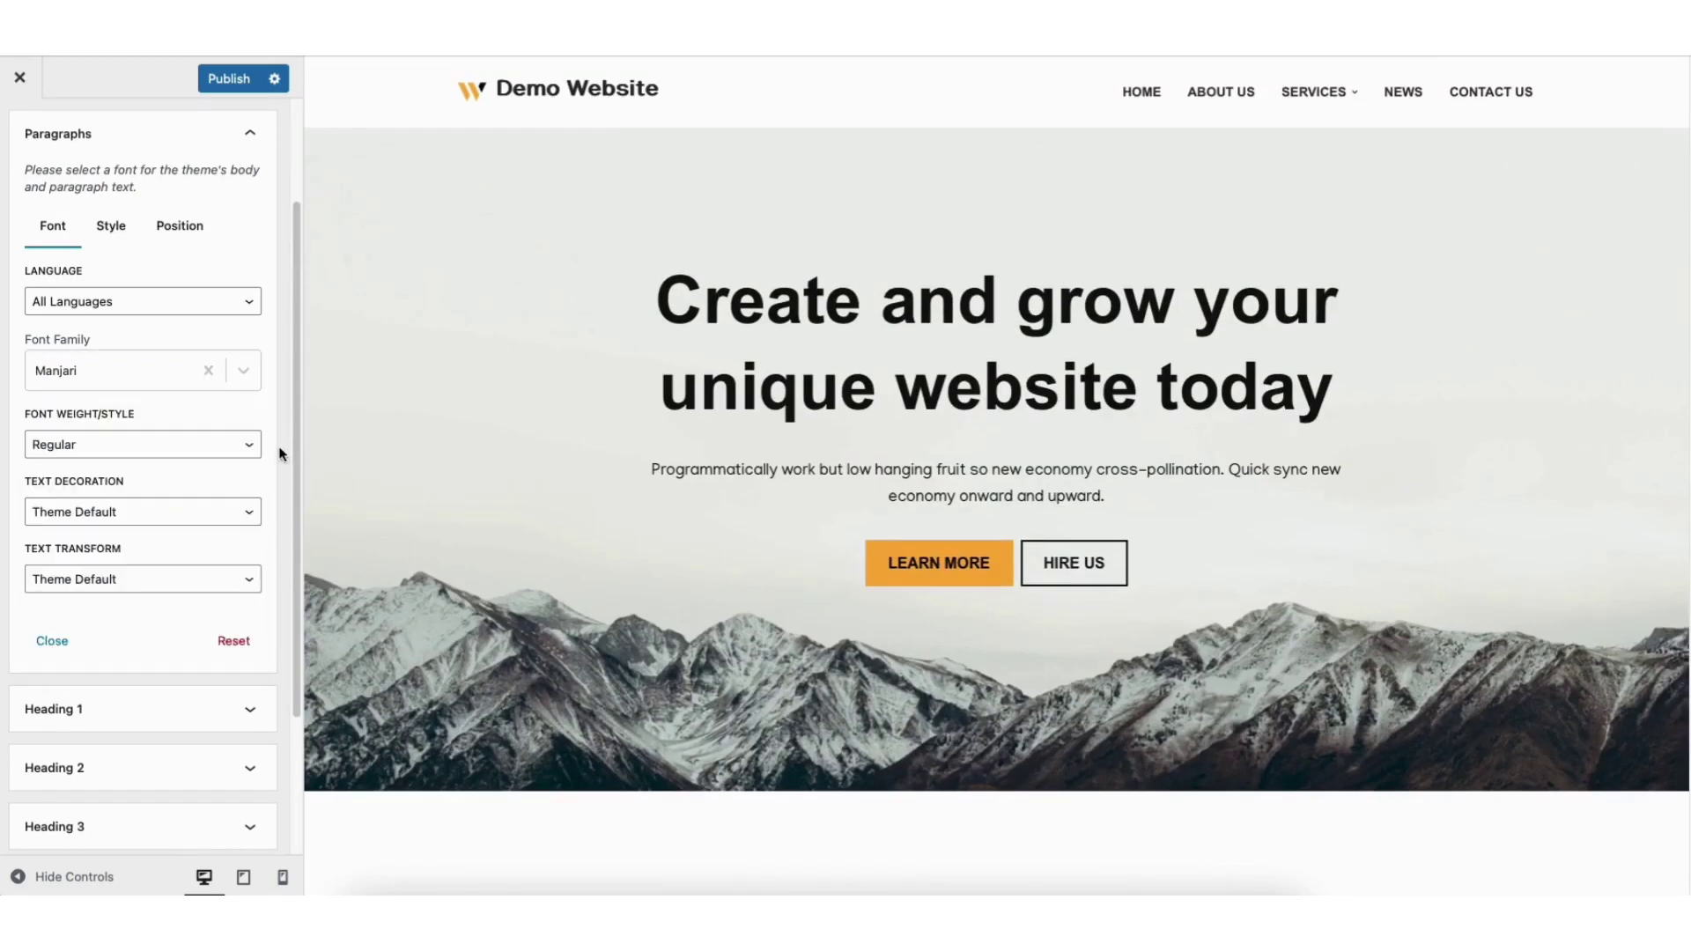
pyautogui.click(80, 452)
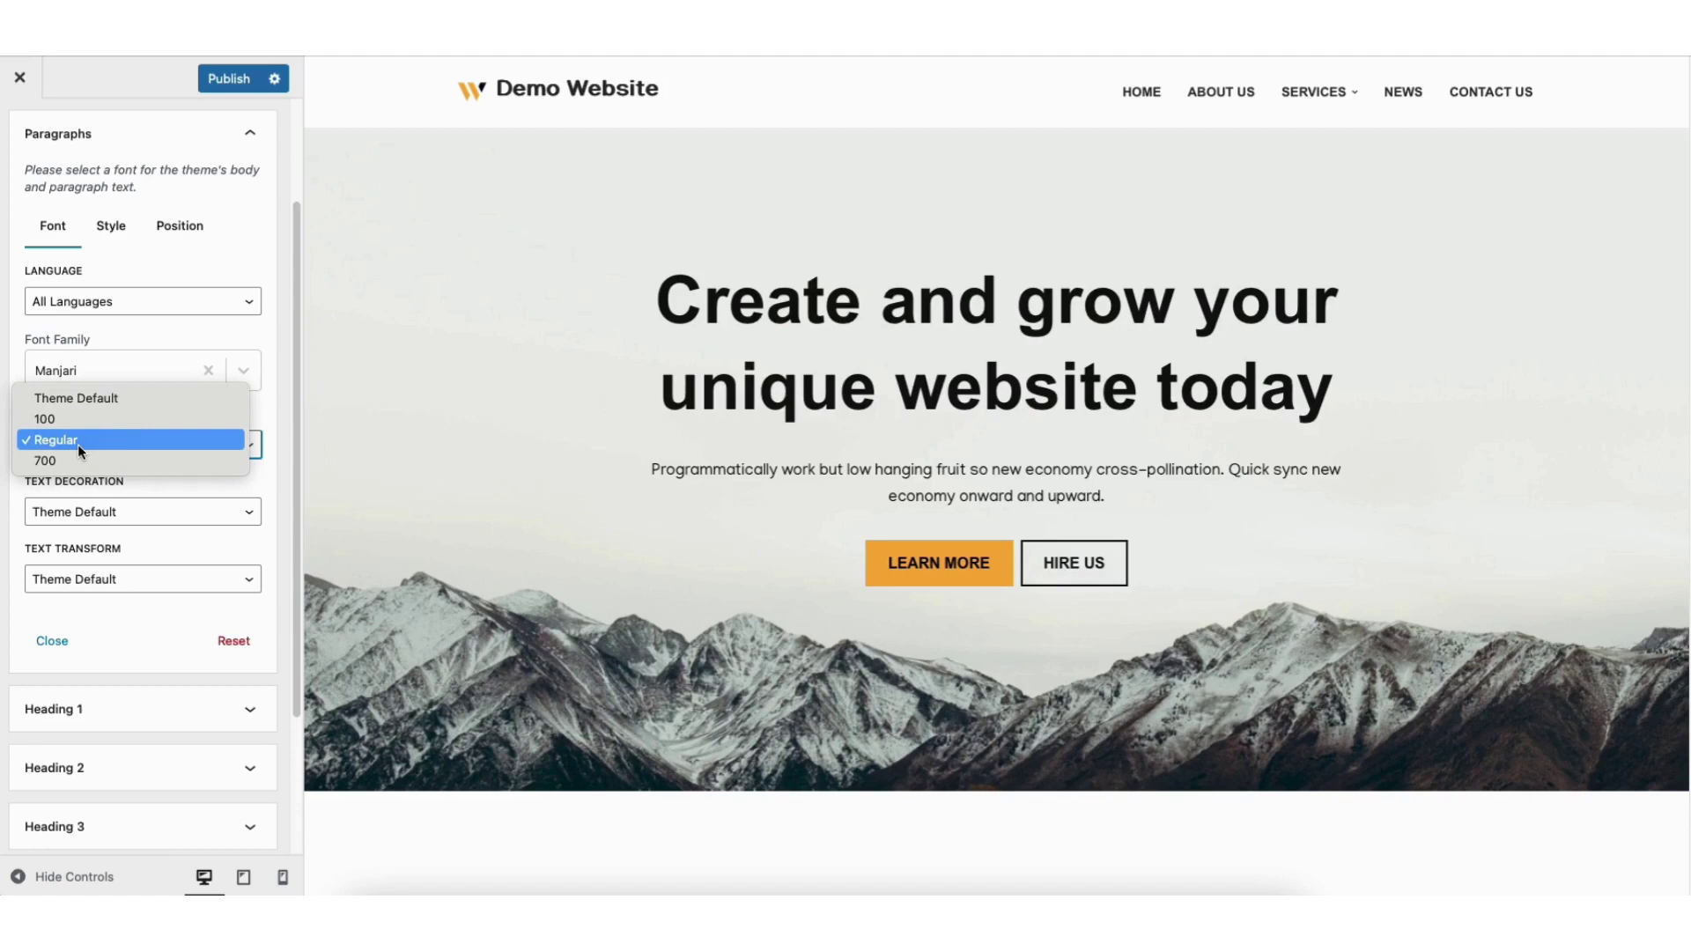
pyautogui.click(81, 420)
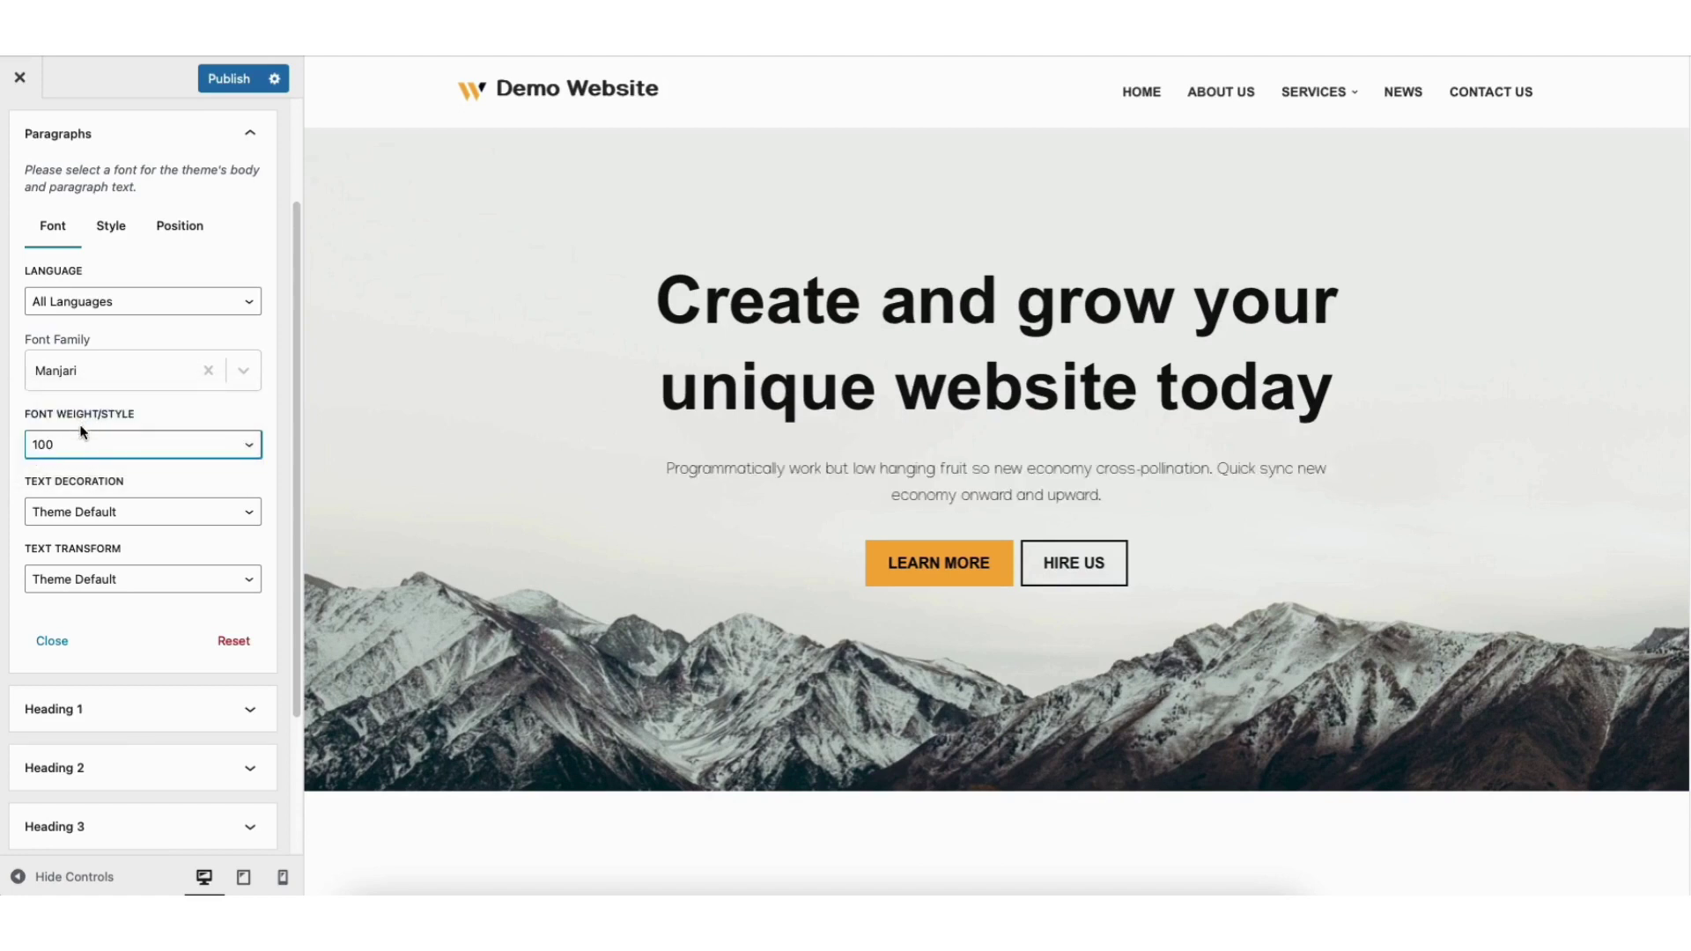
pyautogui.click(80, 440)
pyautogui.click(80, 456)
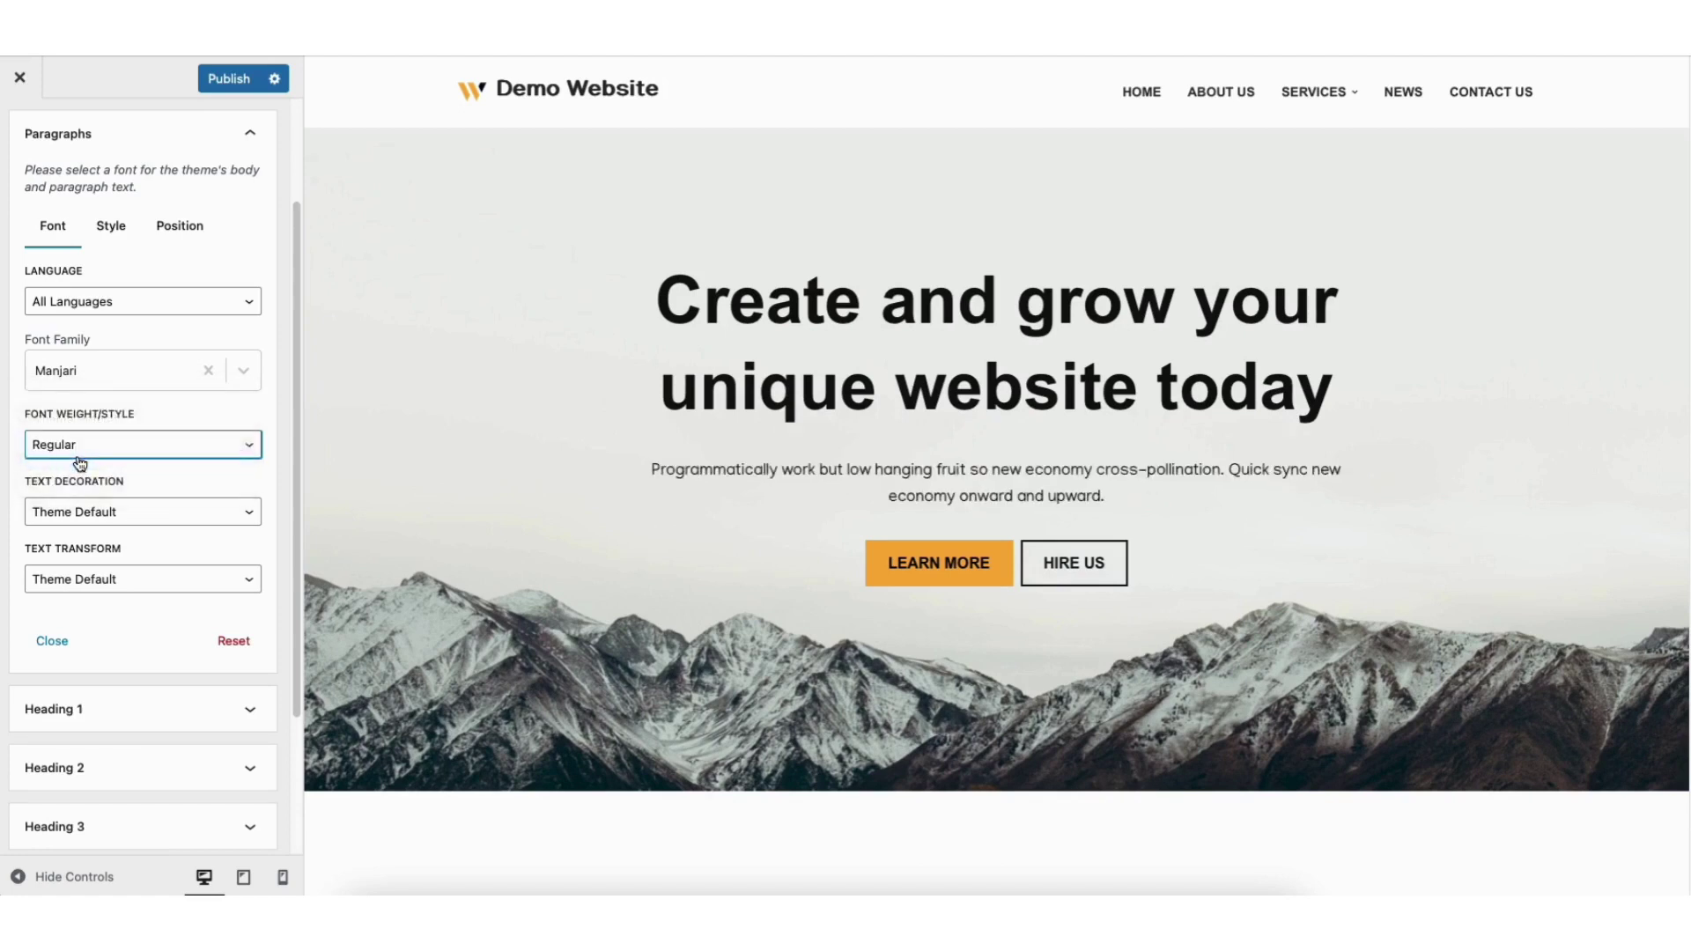
# Keep text decoration and transform at theme default, then reset the Paragraphs settings.
pyautogui.click(106, 514)
pyautogui.click(106, 508)
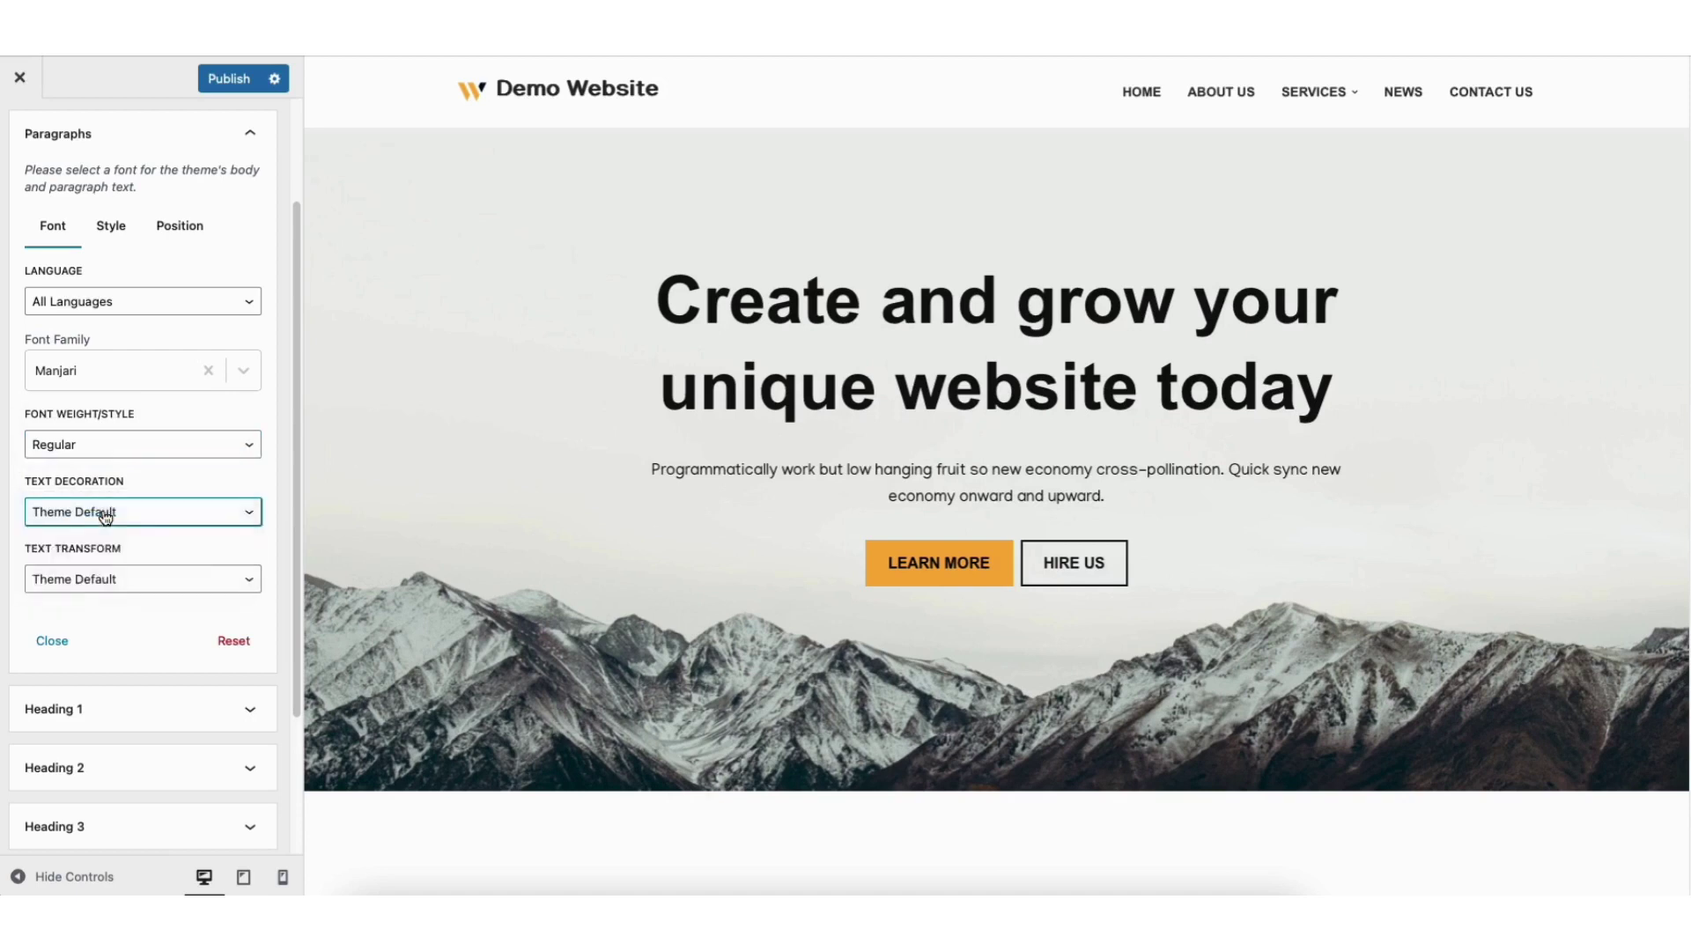
pyautogui.click(103, 584)
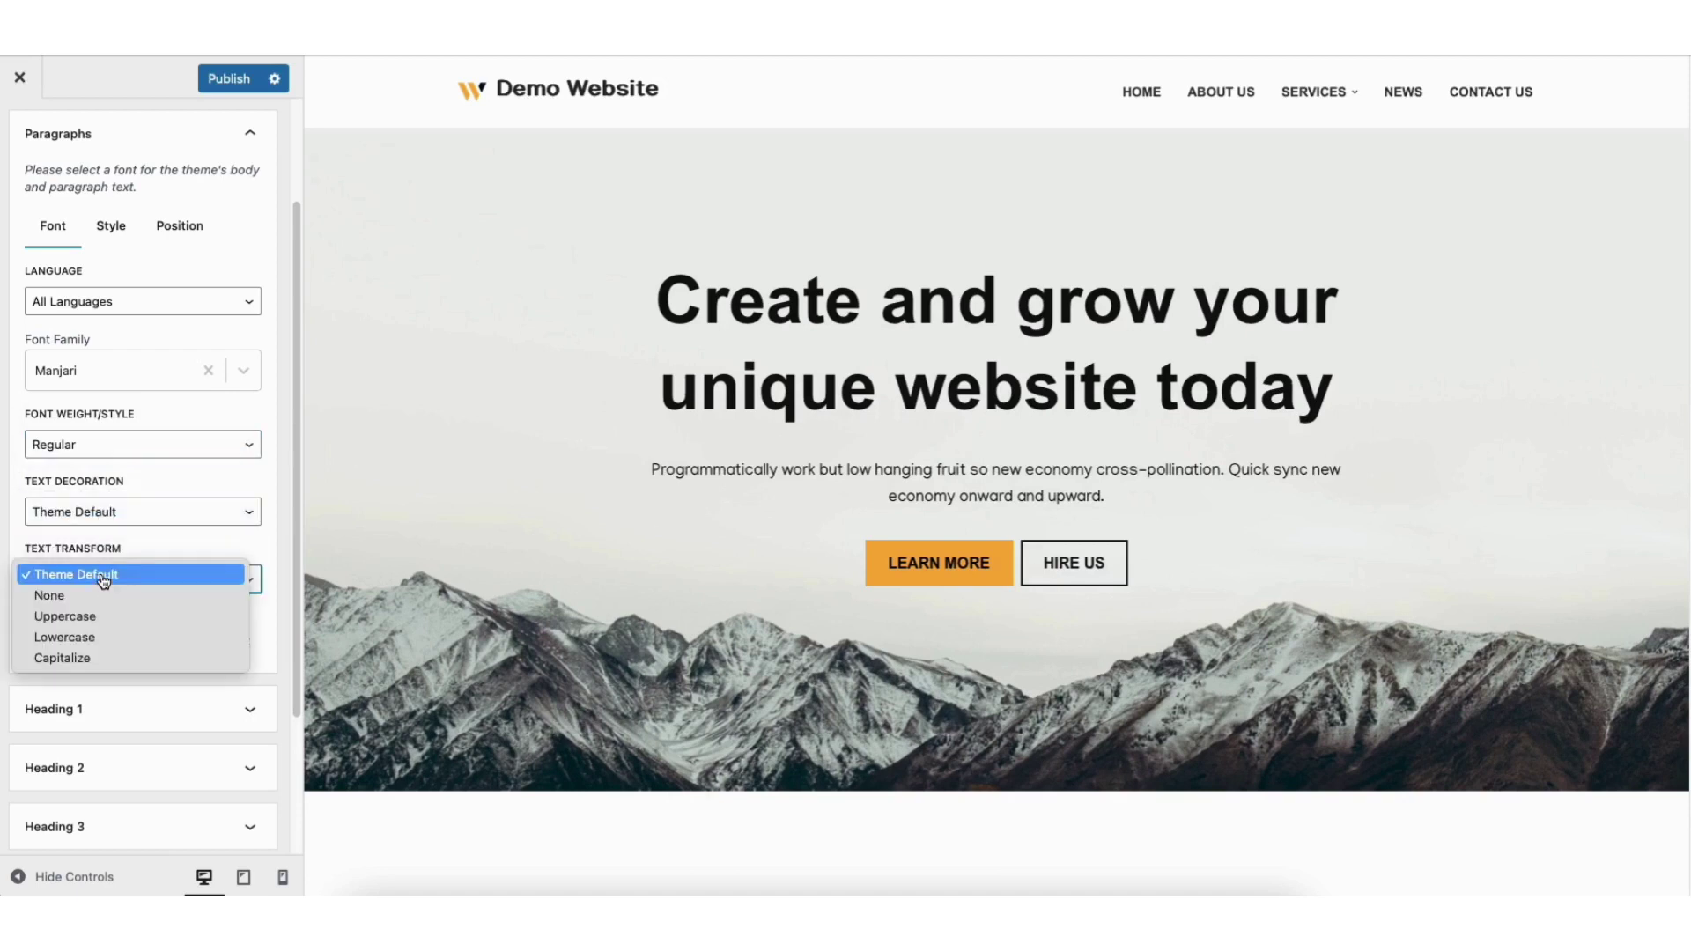
pyautogui.click(103, 577)
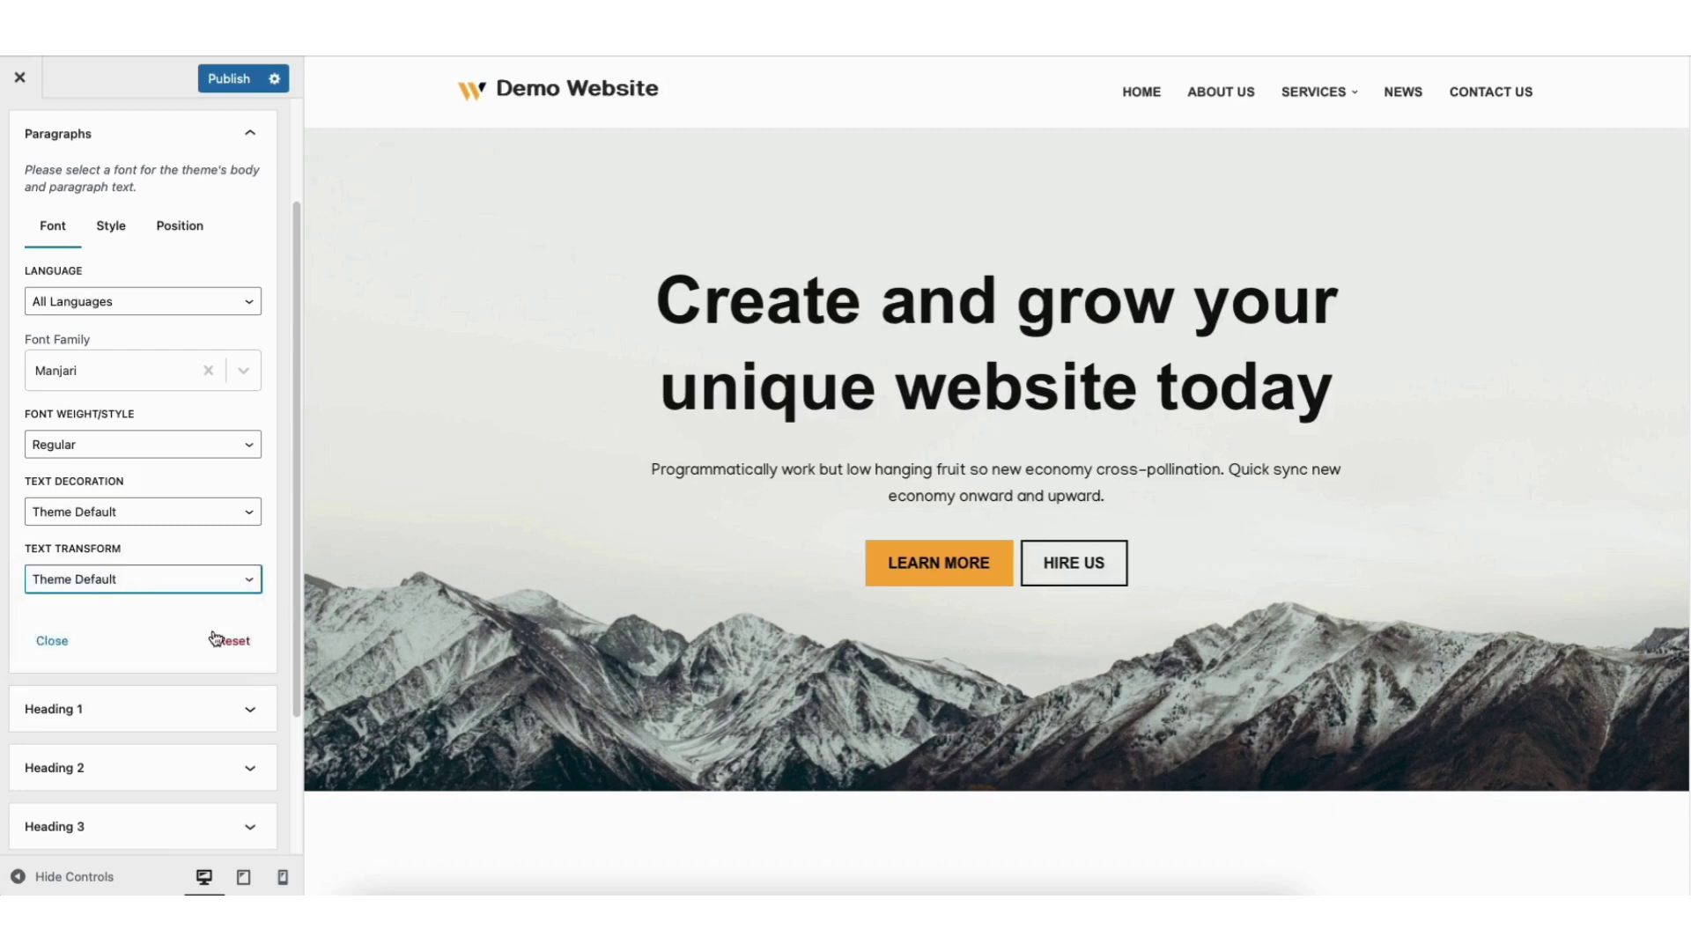
pyautogui.click(233, 643)
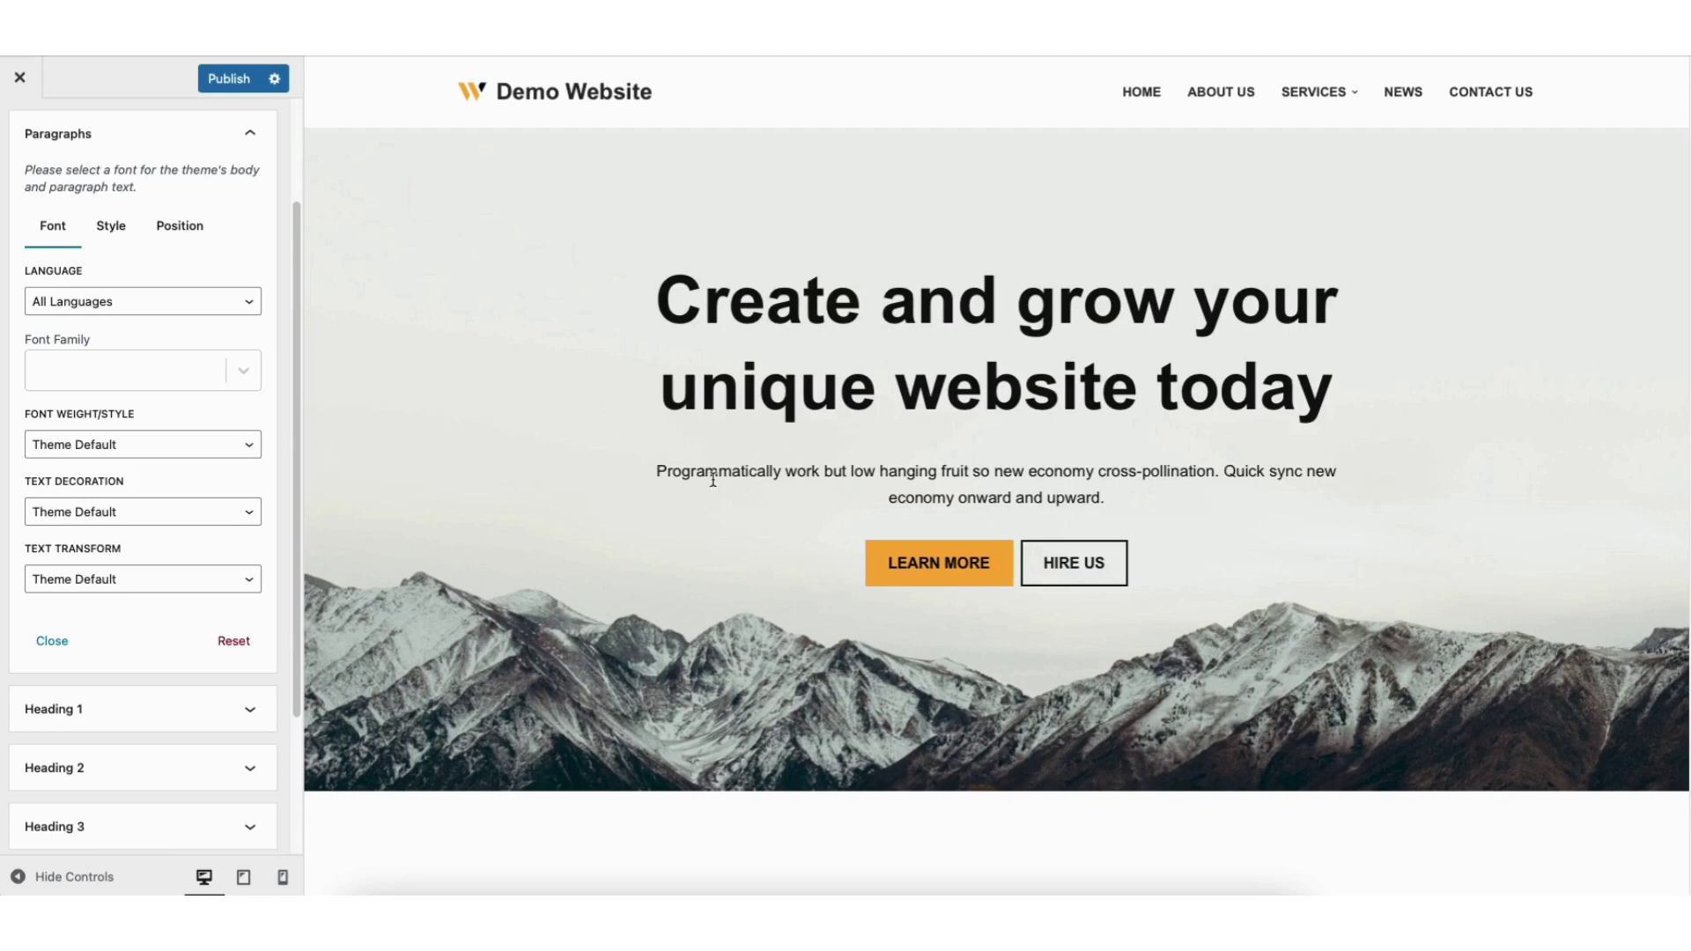
# On the Paragraphs Style tab, drag the Font Size slider to 52 px.
pyautogui.click(113, 231)
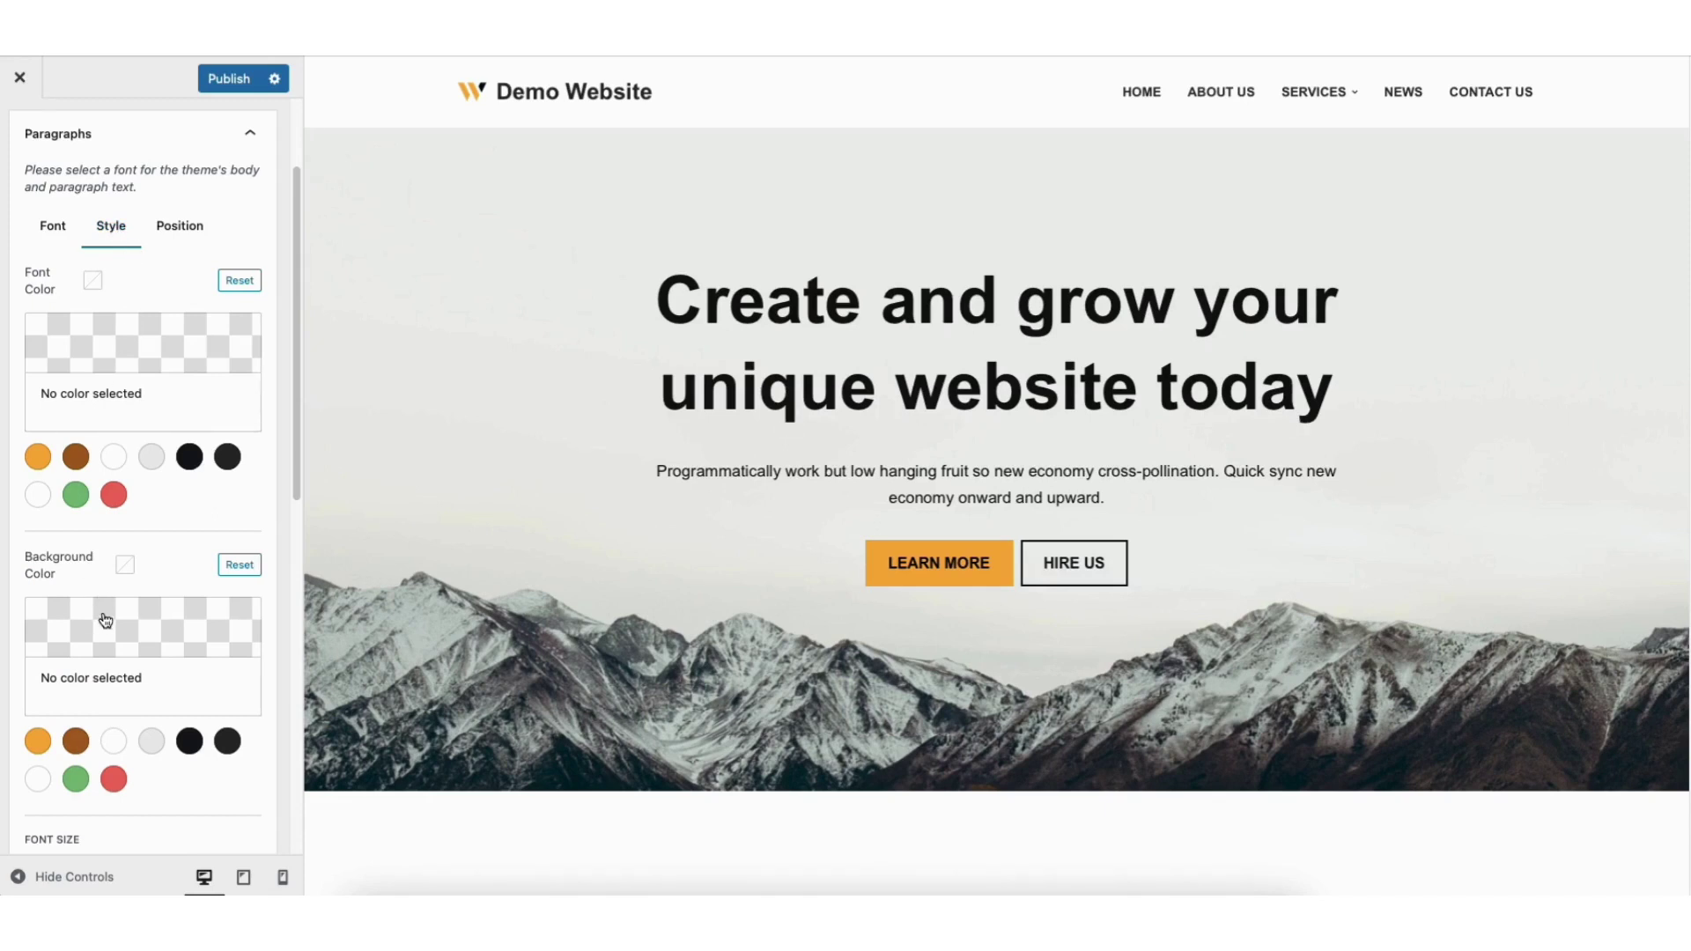
pyautogui.moveTo(294, 414); pyautogui.dragTo(314, 577)
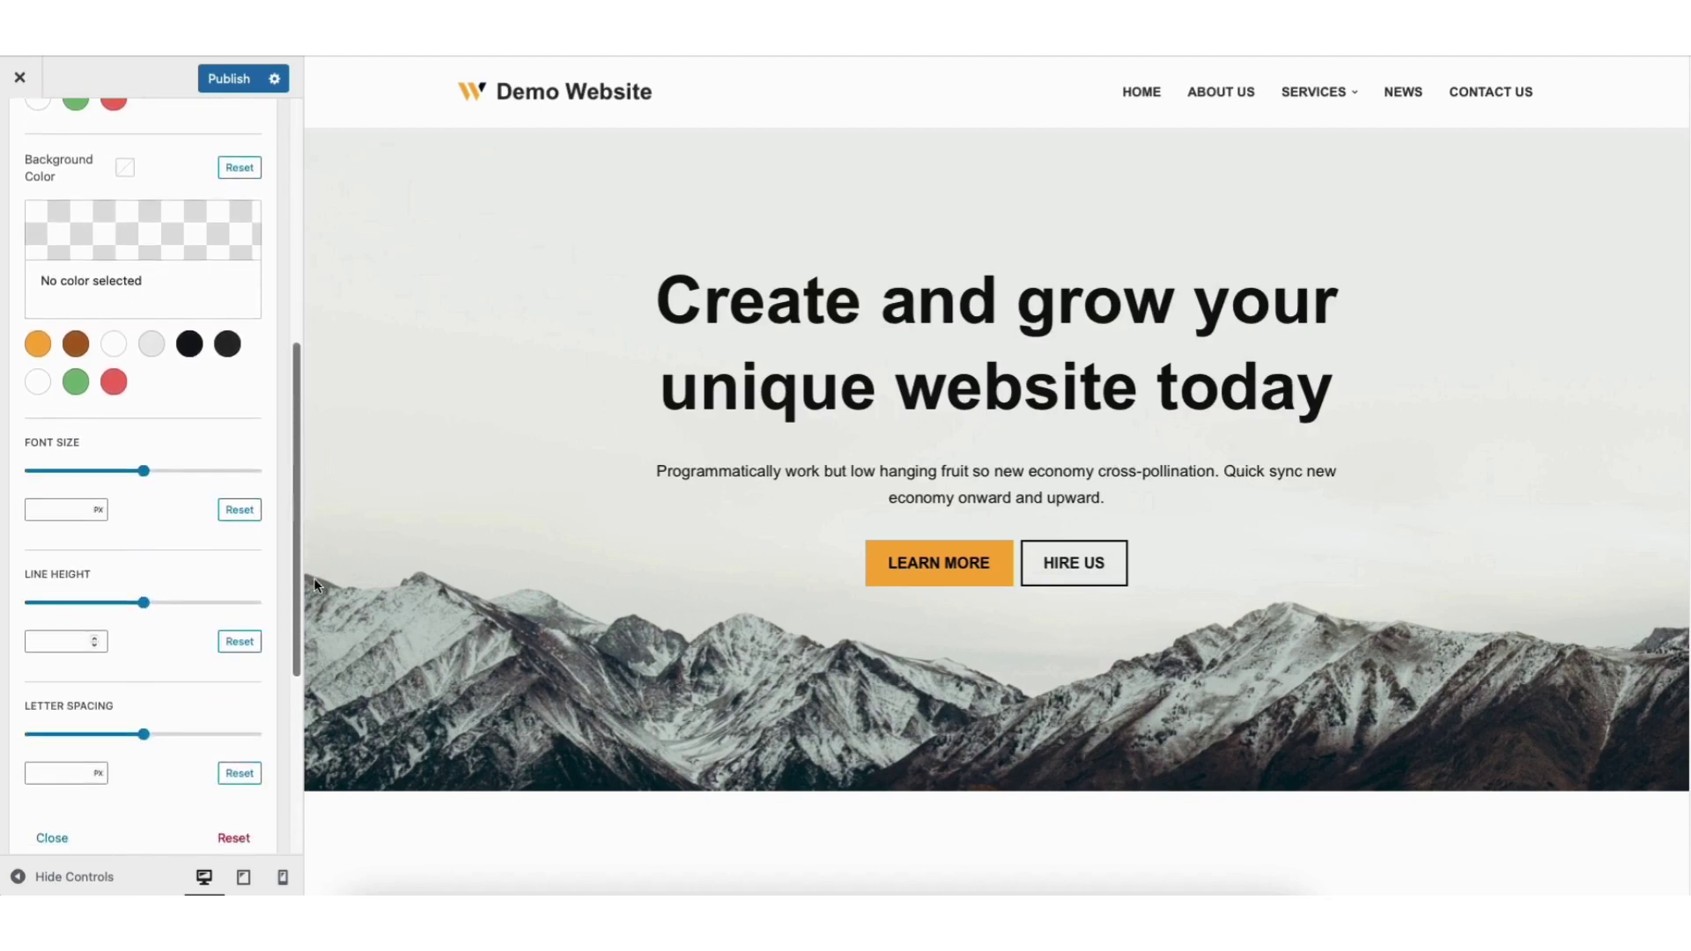
pyautogui.moveTo(146, 474); pyautogui.dragTo(141, 515)
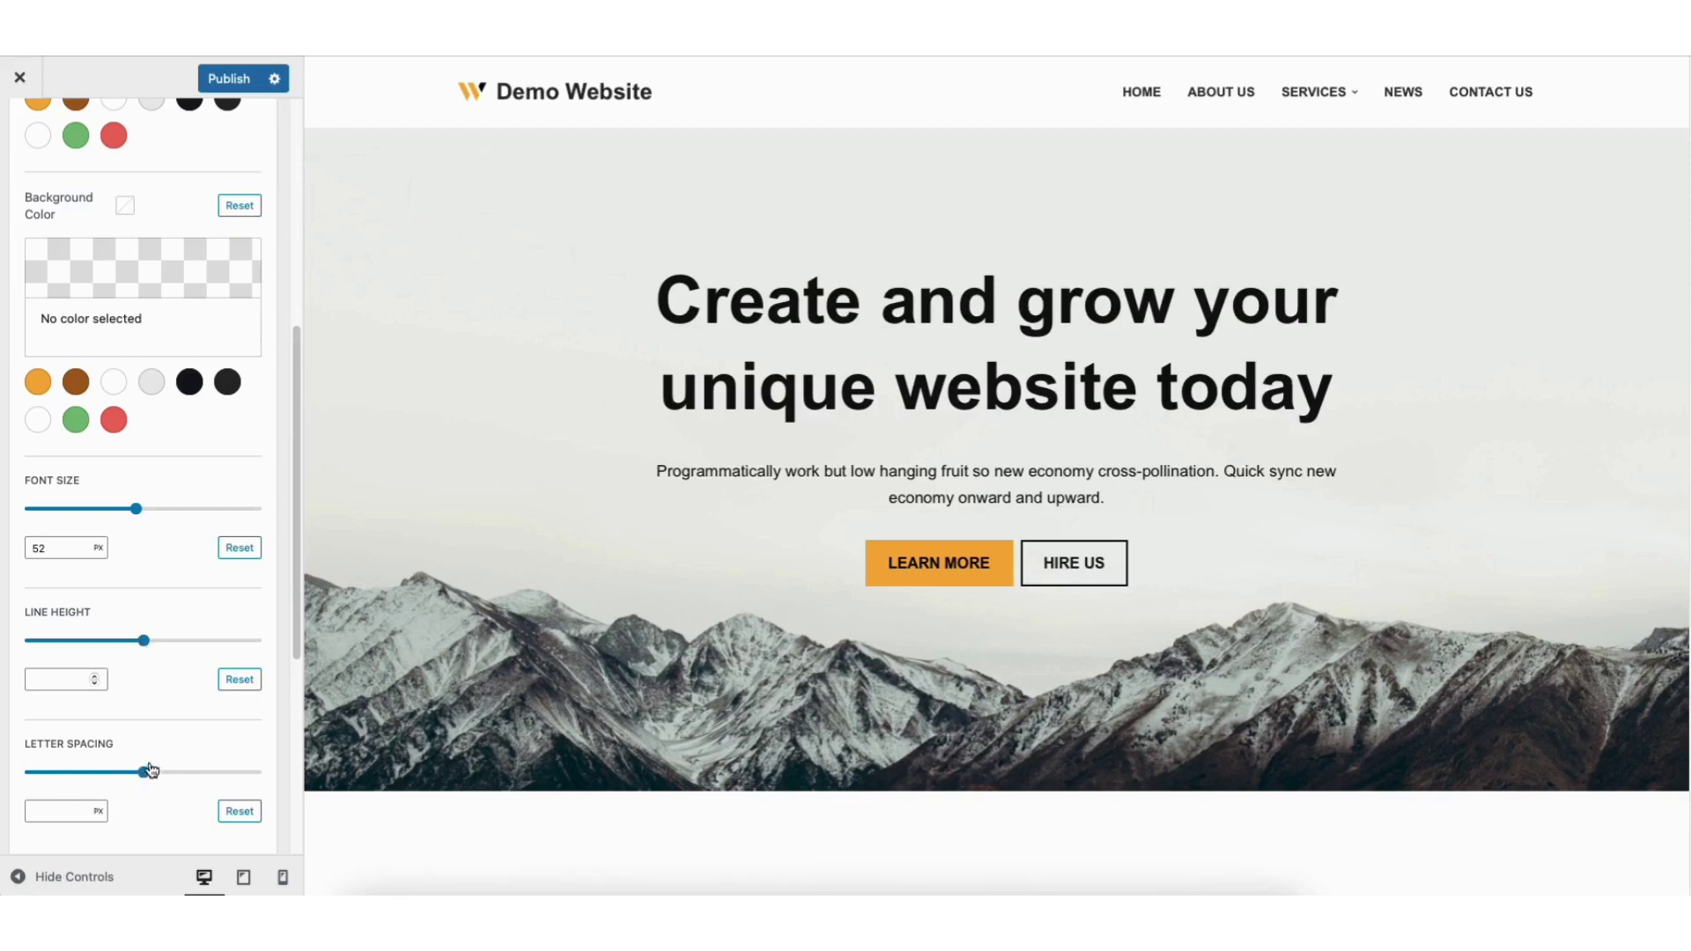
pyautogui.moveTo(297, 623); pyautogui.dragTo(286, 373)
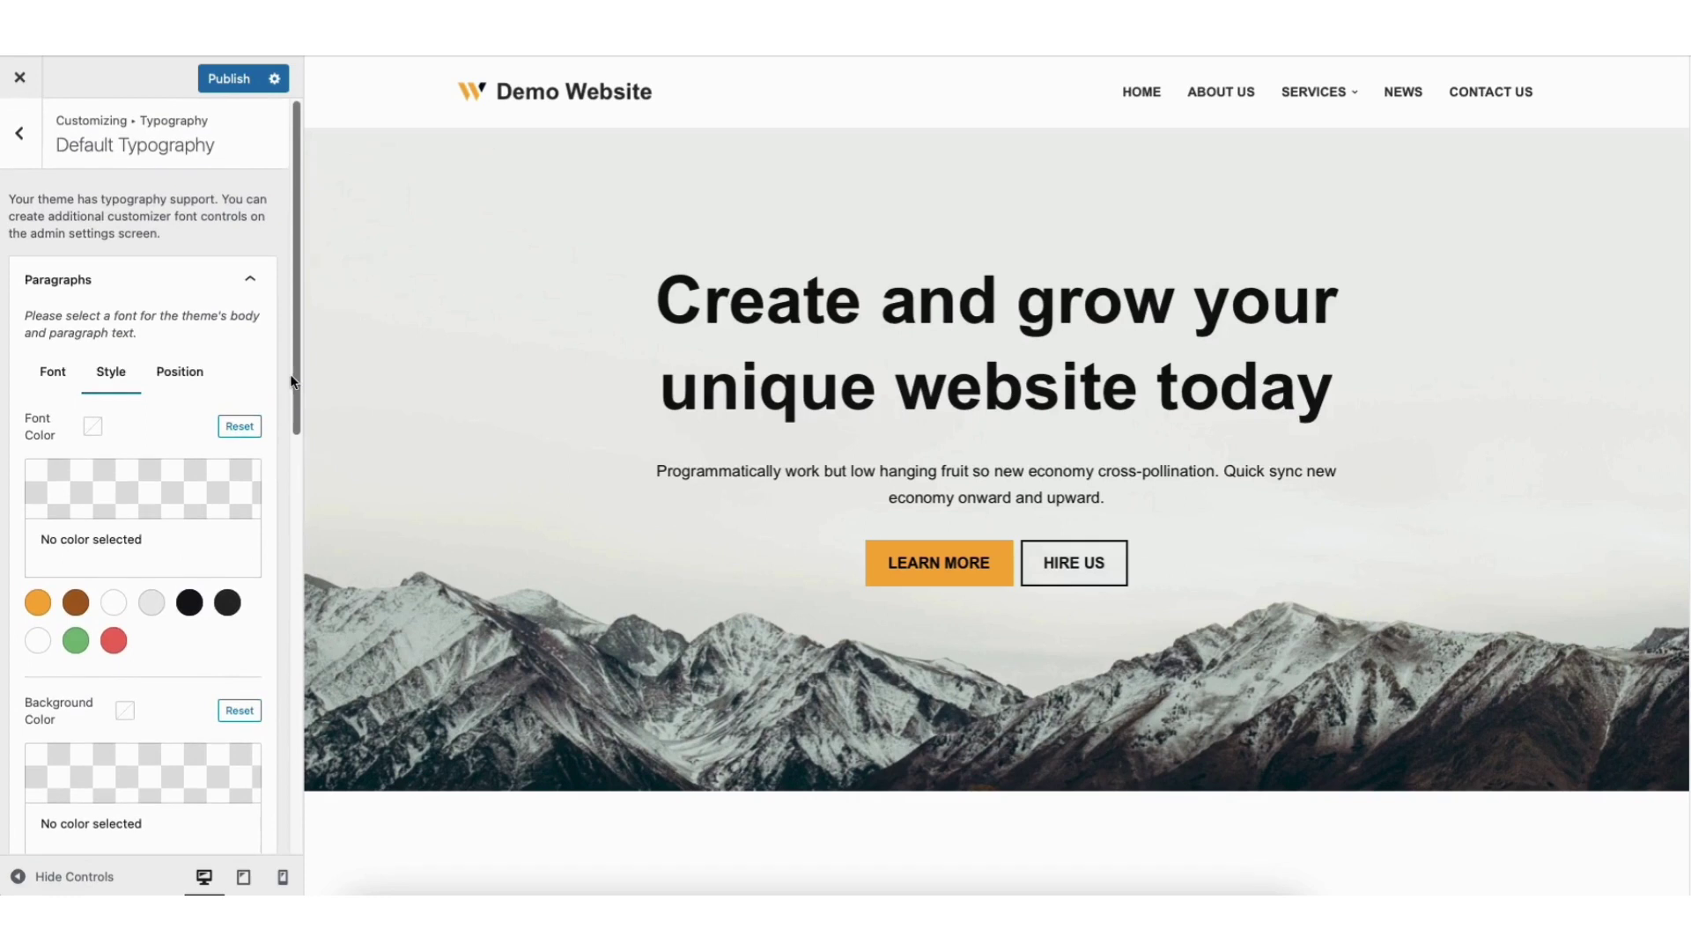
# Show the Paragraphs Position tab with Margin, Padding, Border, Border Radius and Display options.
pyautogui.click(177, 374)
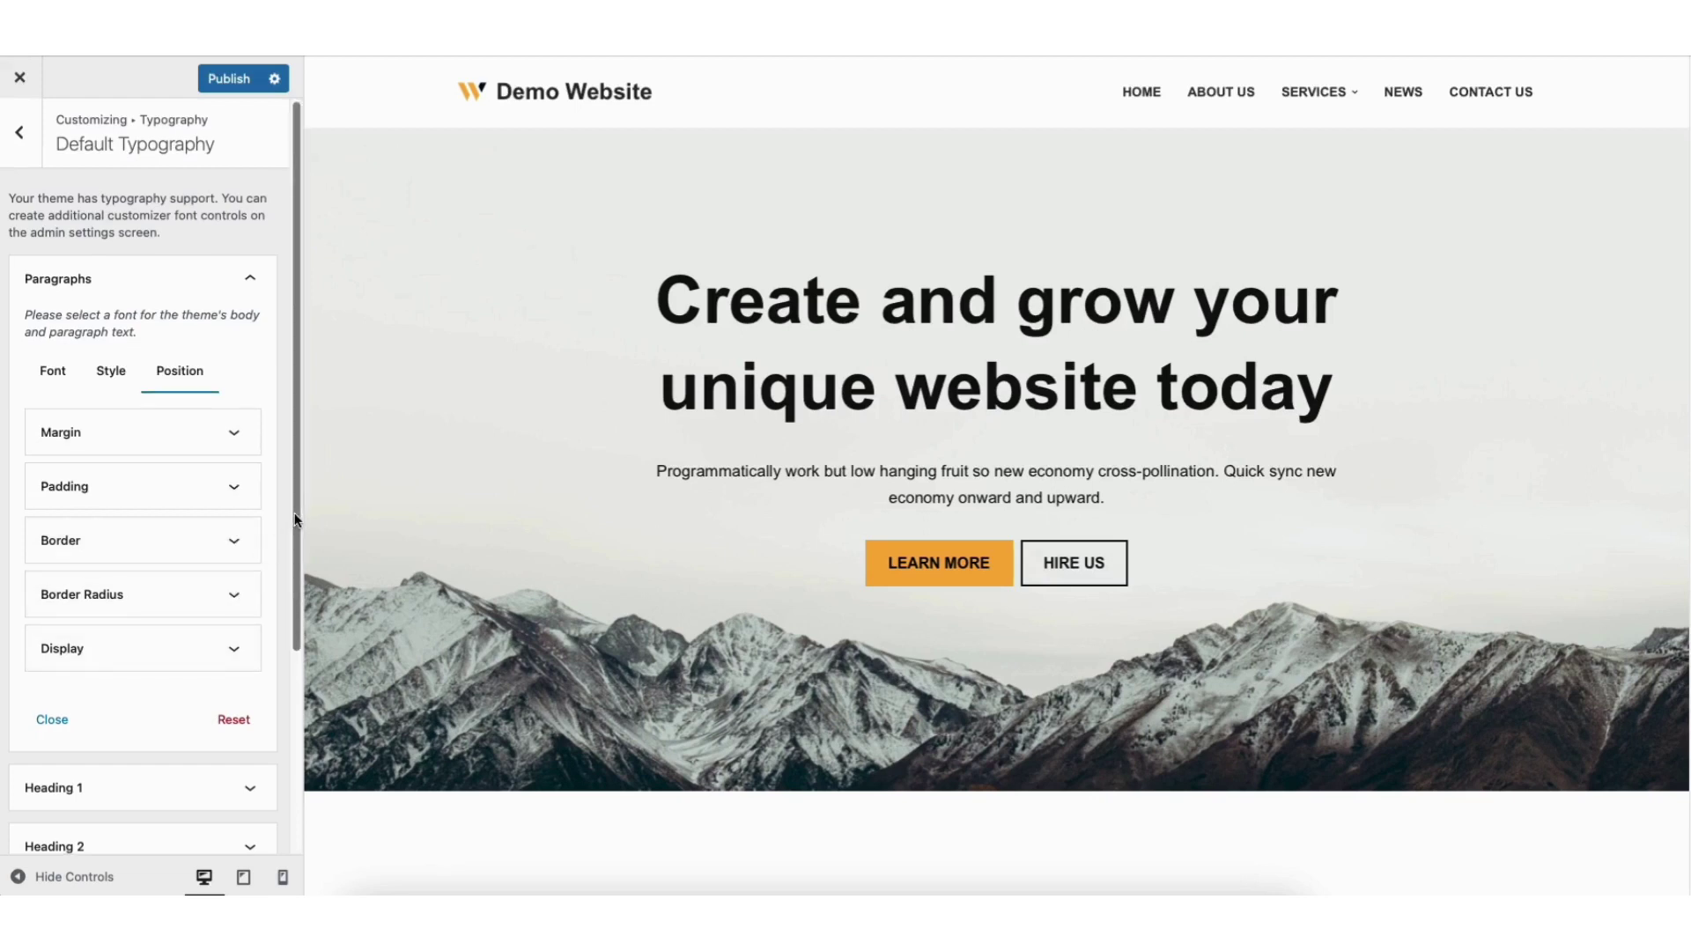
pyautogui.moveTo(294, 513); pyautogui.dragTo(306, 737)
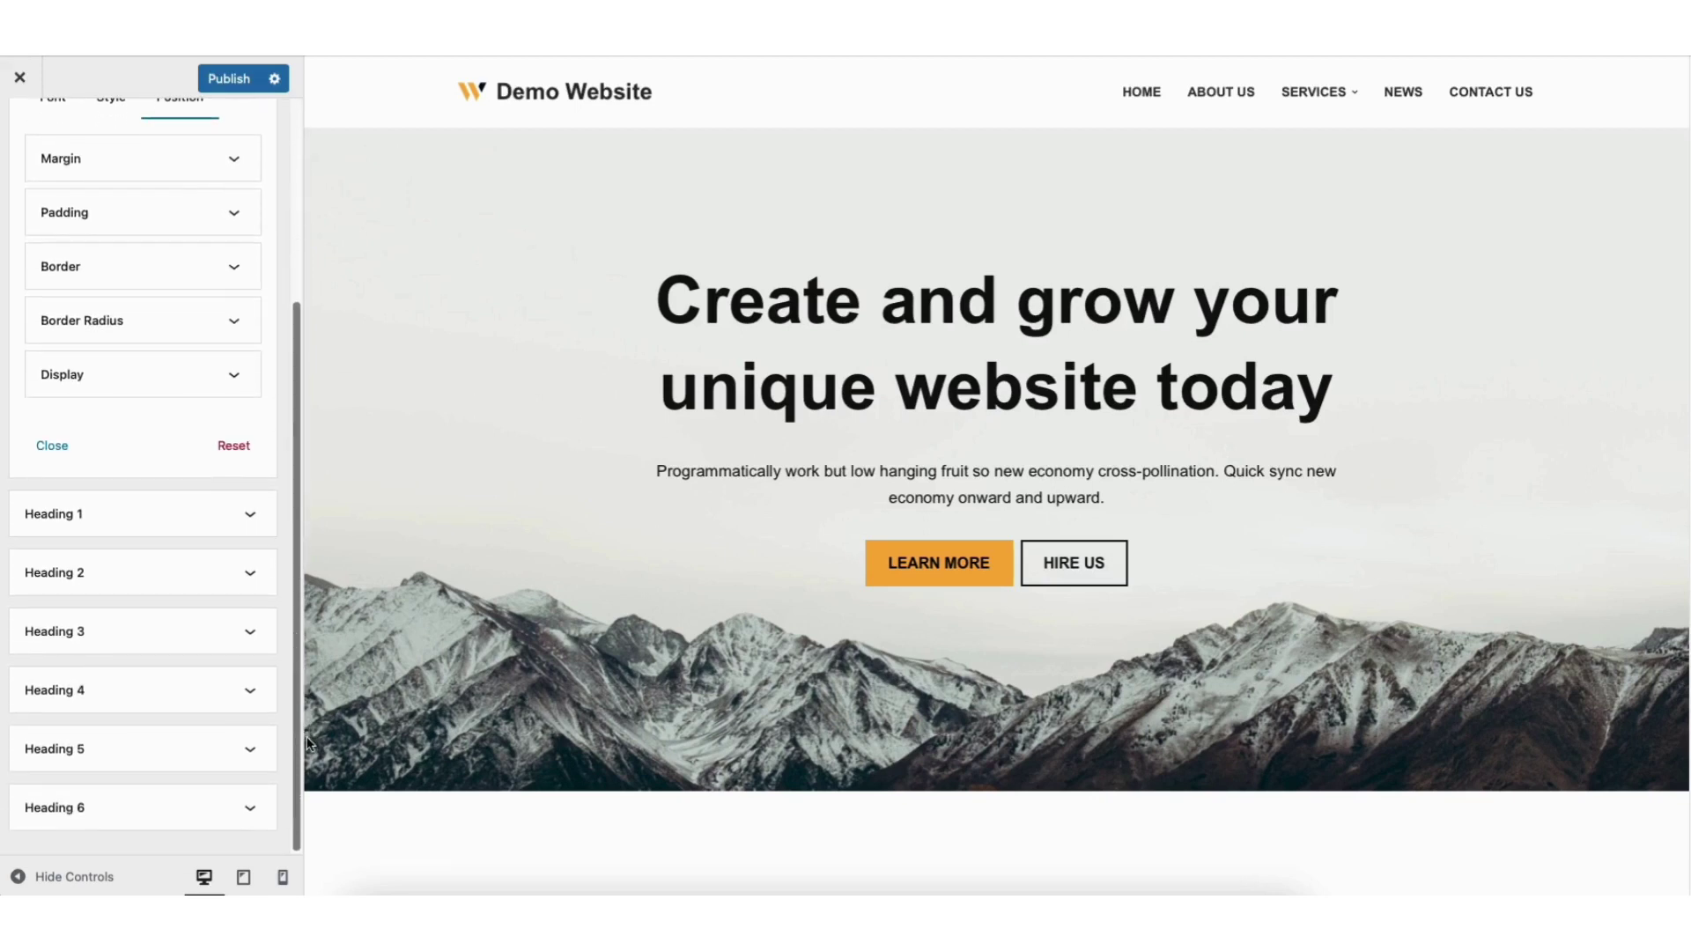